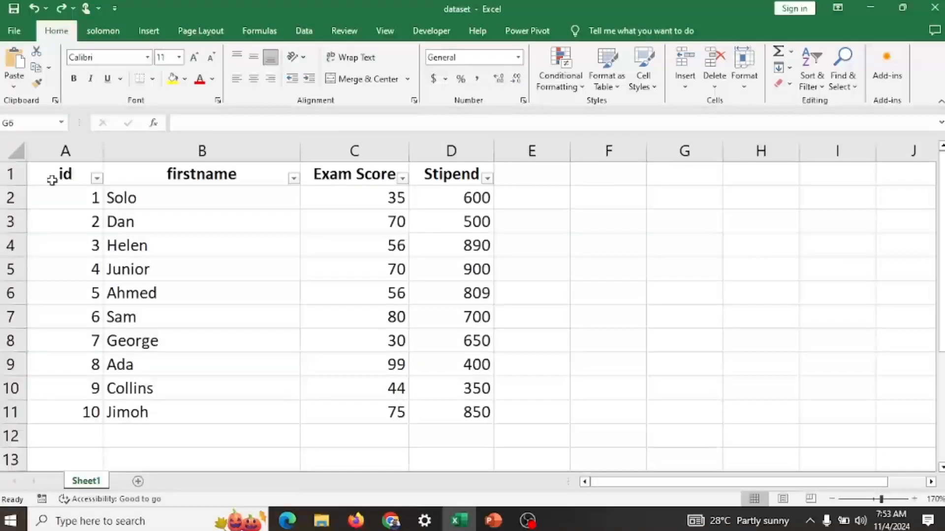
Select the data range A1:D11 and turn off its header filters
drag(59, 172, 489, 413)
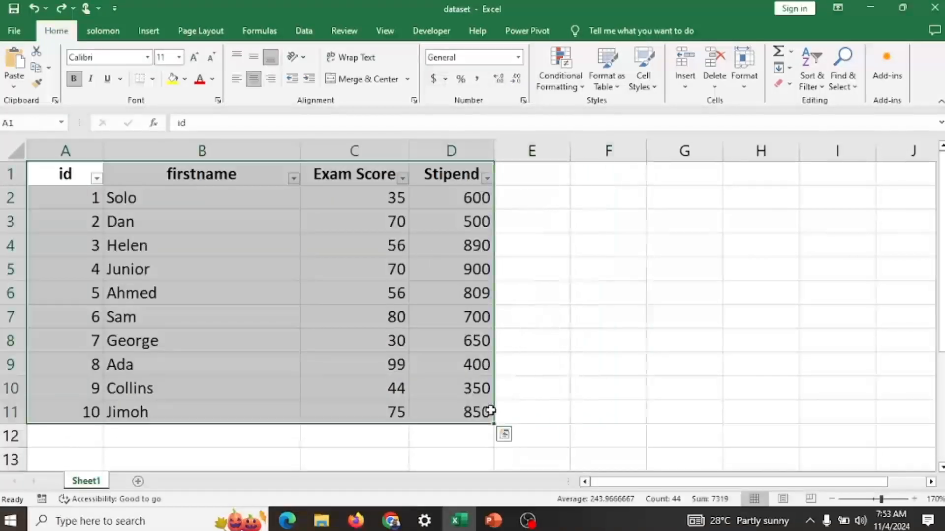
click(821, 93)
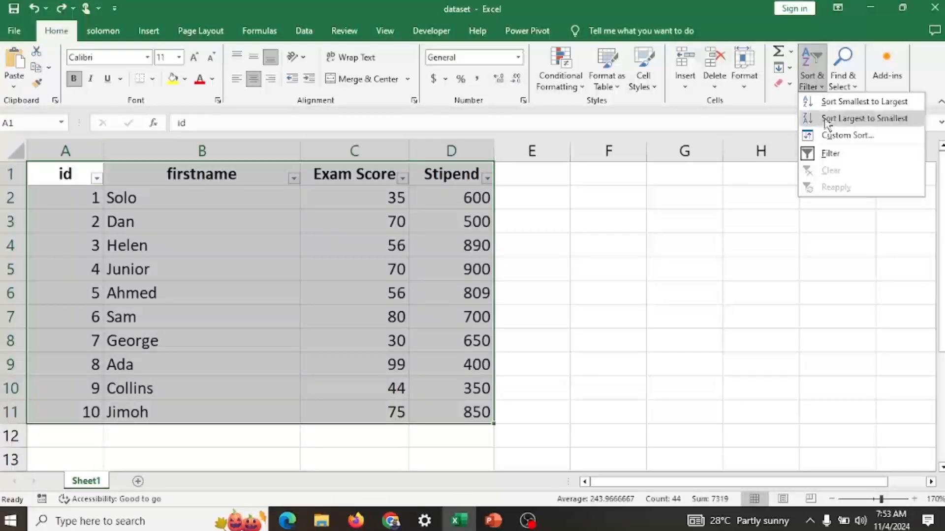
click(827, 156)
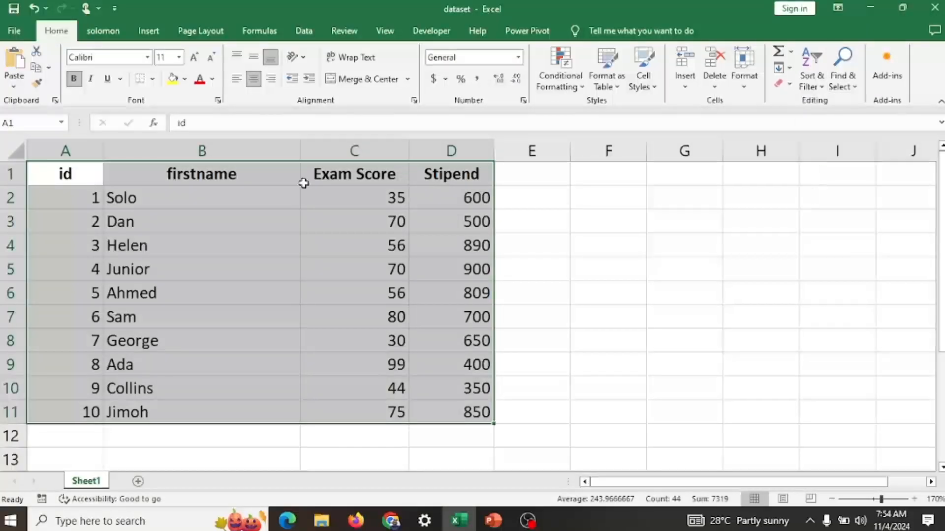
Select the table from the id header down to the last Stipend value and apply filters to its headers
click(94, 173)
drag(95, 173, 461, 419)
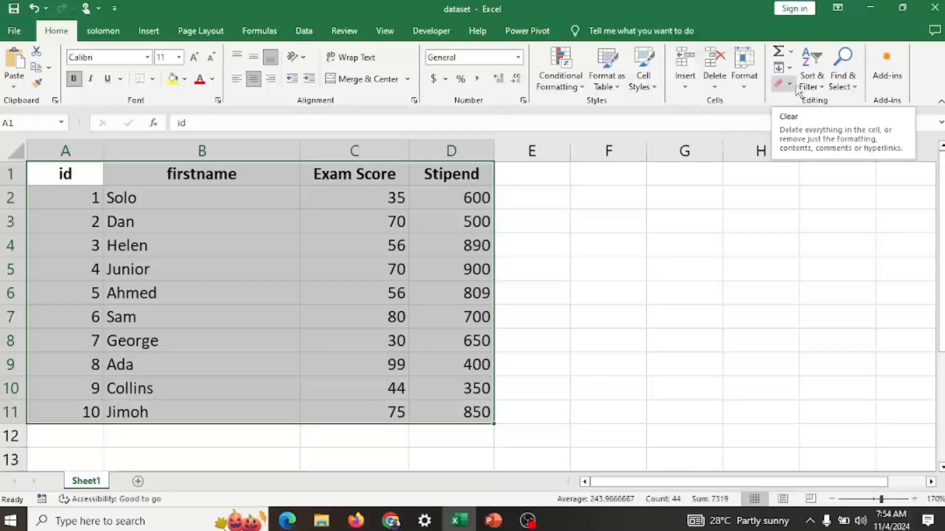
click(818, 88)
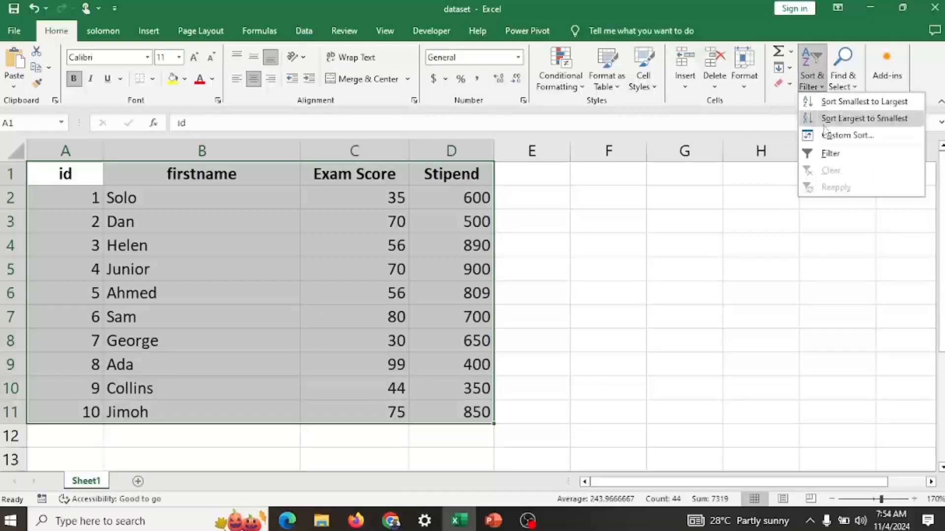
click(830, 154)
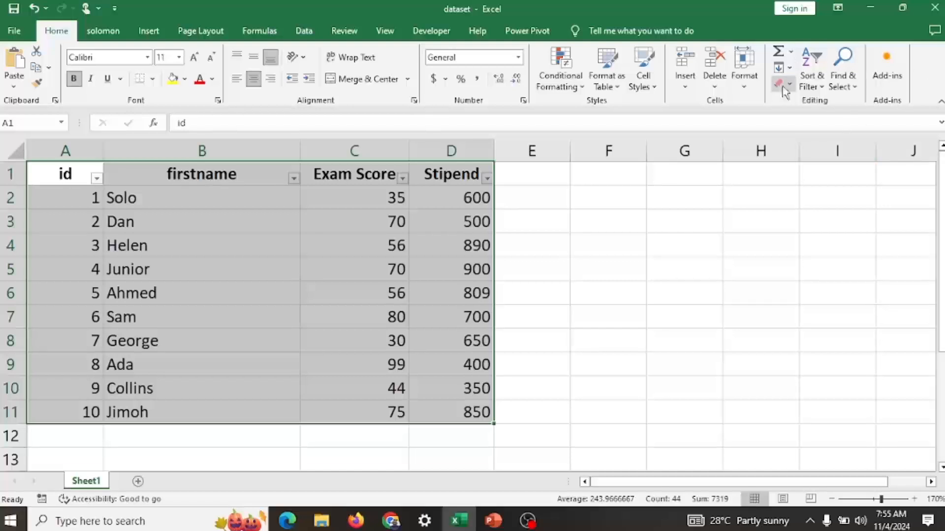
Turn the header filters of the selected table off and back on
click(820, 88)
click(817, 152)
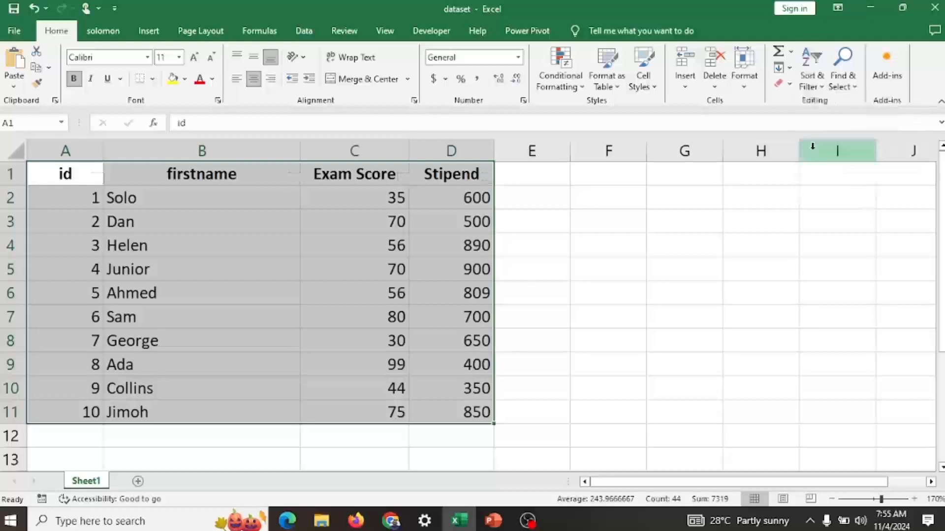
click(812, 83)
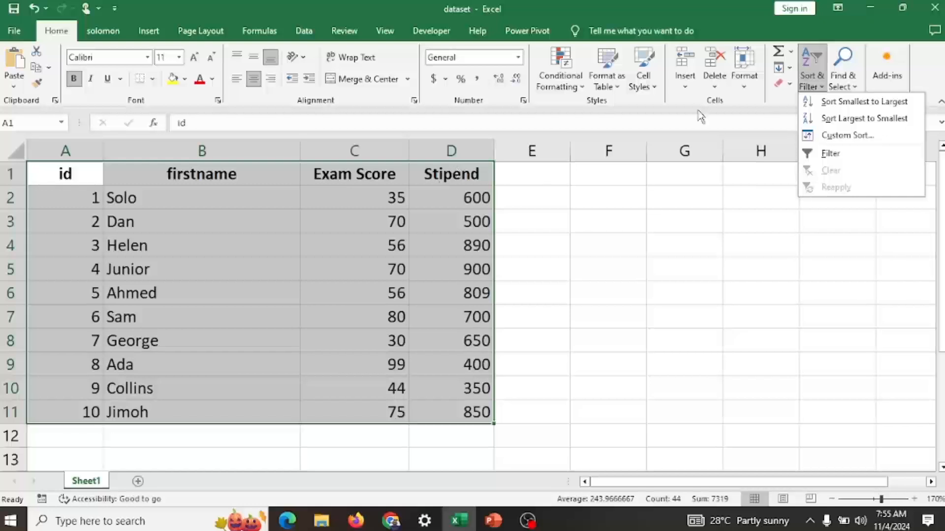
click(831, 153)
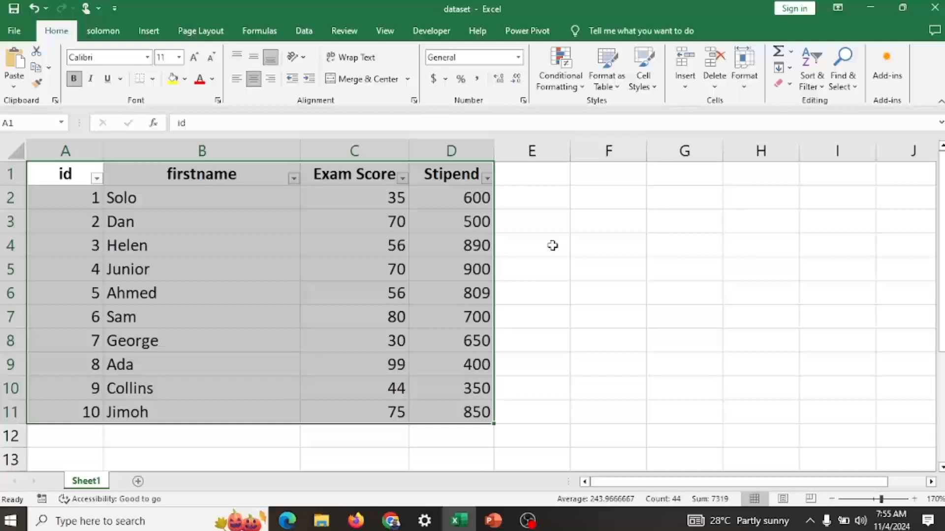
Filter the id column's value list to show only 1, and undo that filter
click(97, 178)
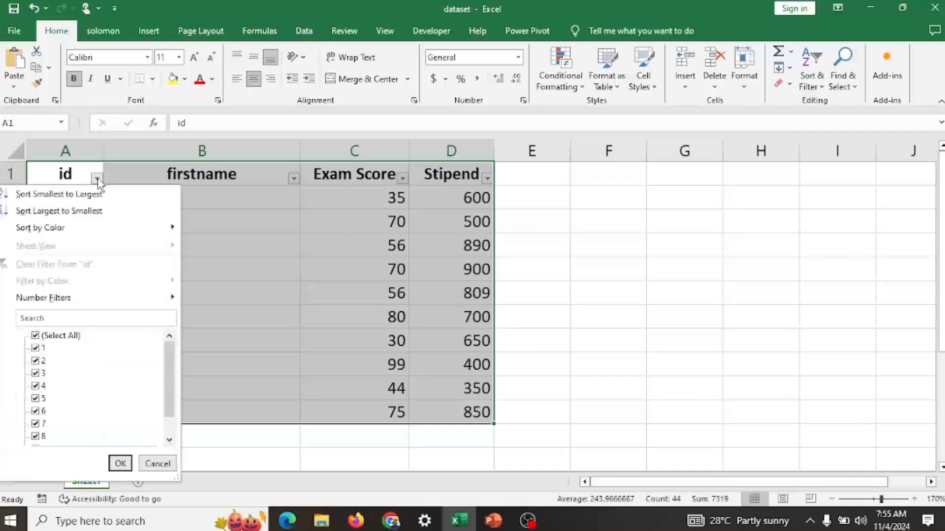
click(35, 336)
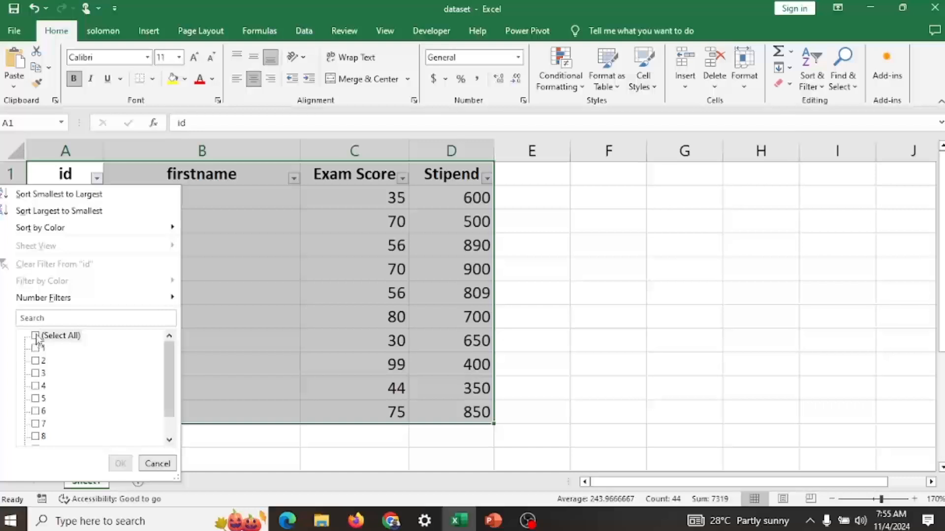
drag(169, 378, 165, 341)
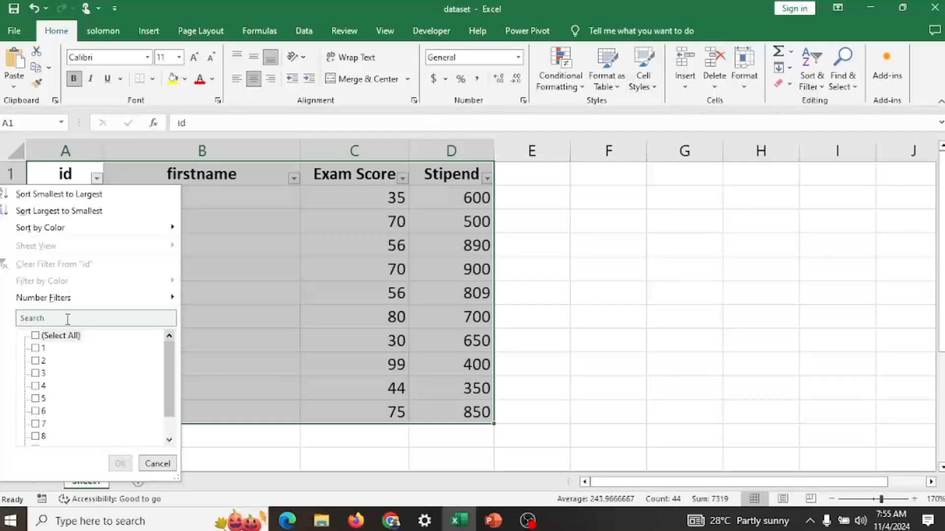
click(35, 349)
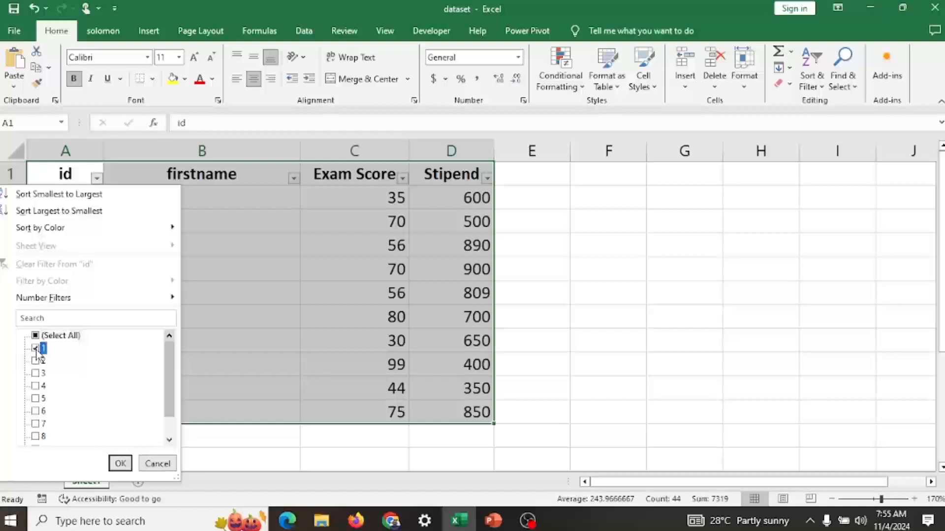
click(117, 463)
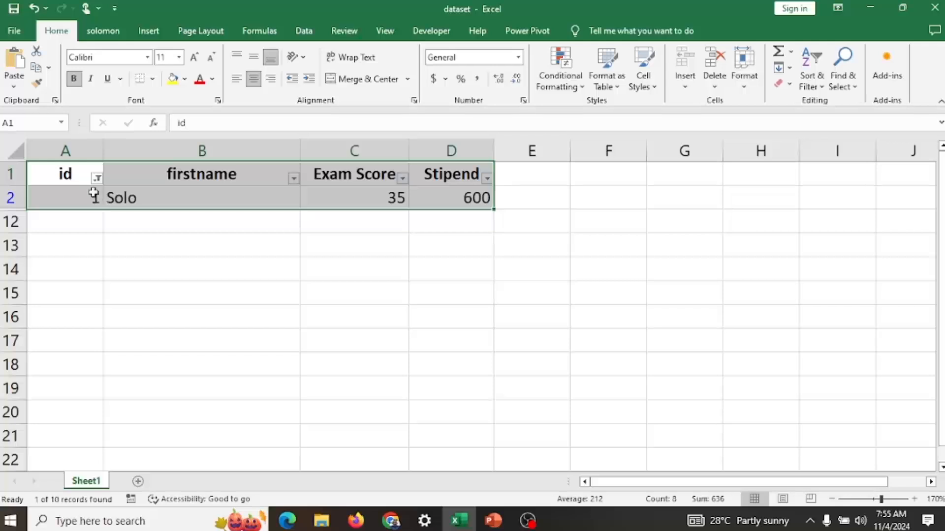
key(ctrl+z)
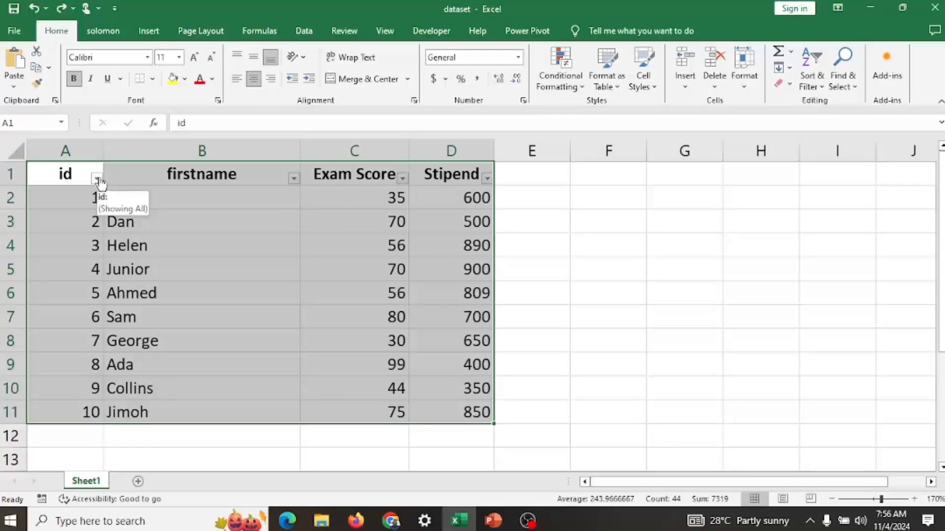
Examine the filter options offered for the id, firstname, Exam Score and Stipend columns, including the number and text filters
click(97, 179)
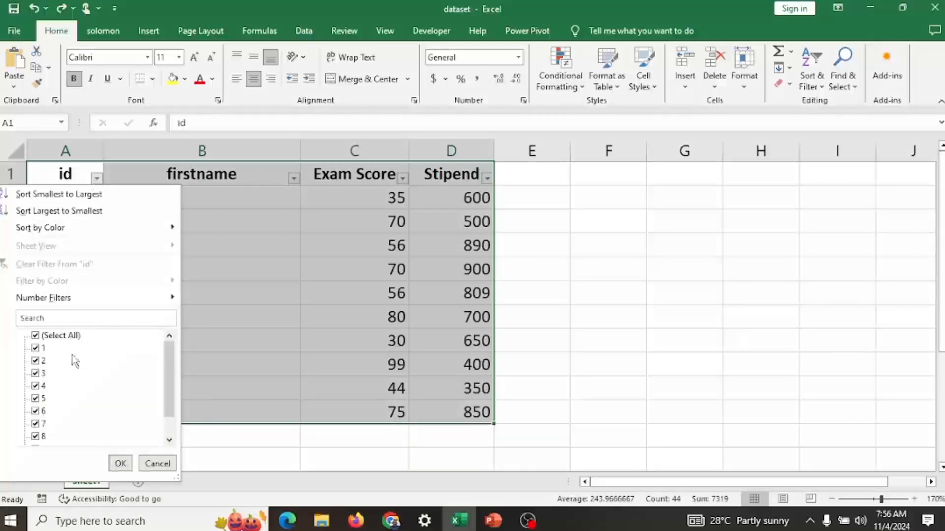
mouse_move(68, 301)
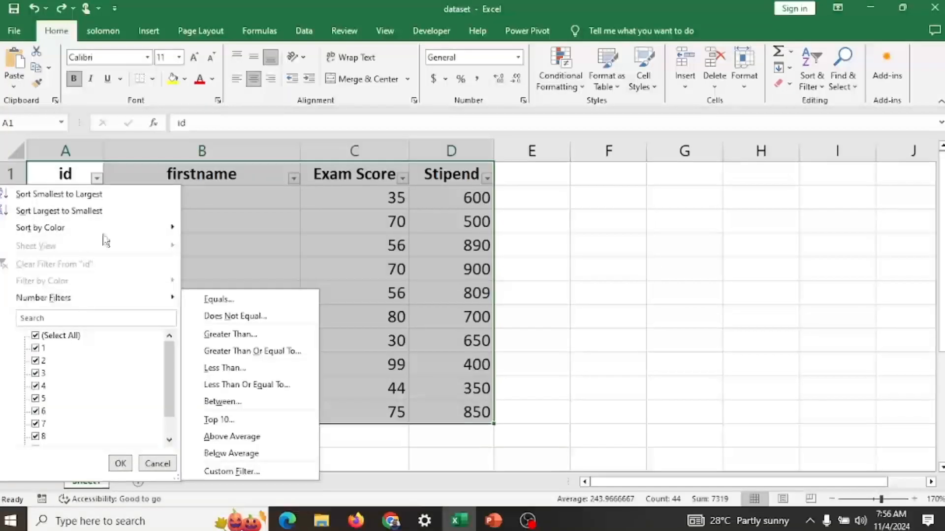
click(292, 180)
click(292, 180)
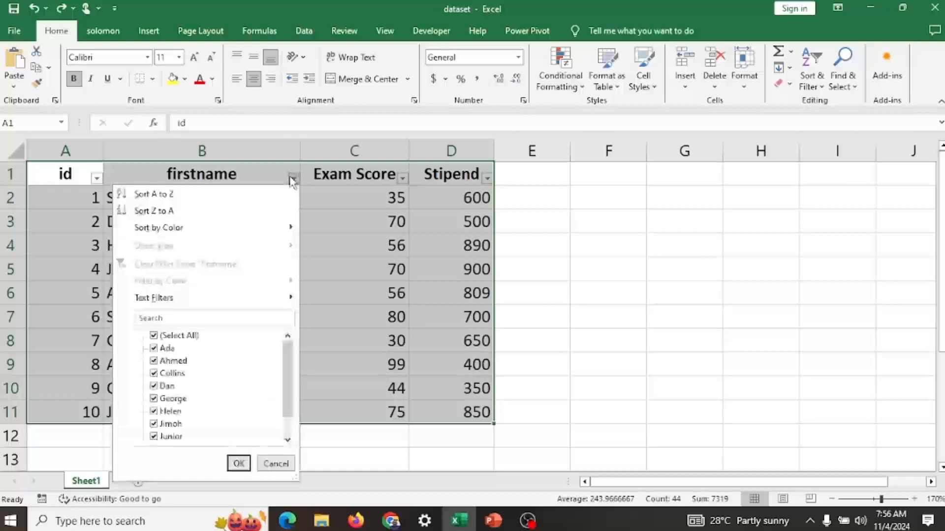
mouse_move(191, 298)
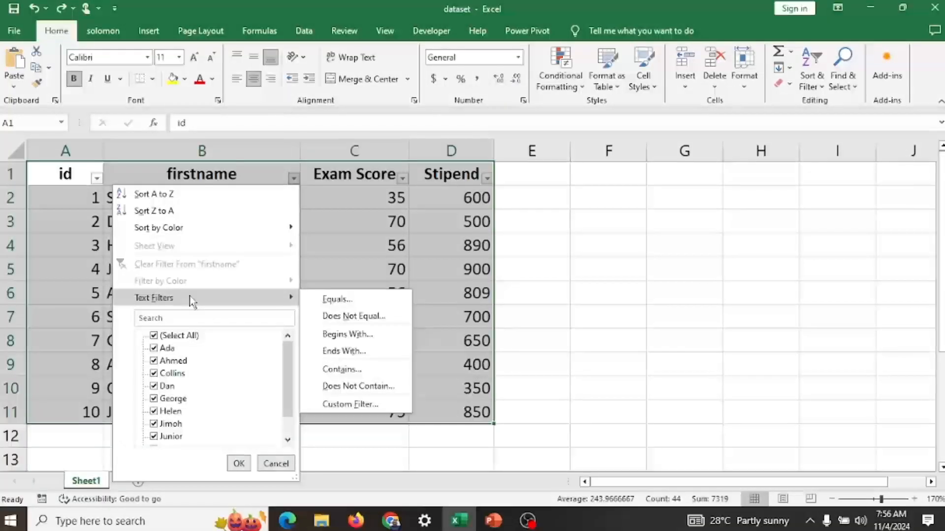
click(403, 183)
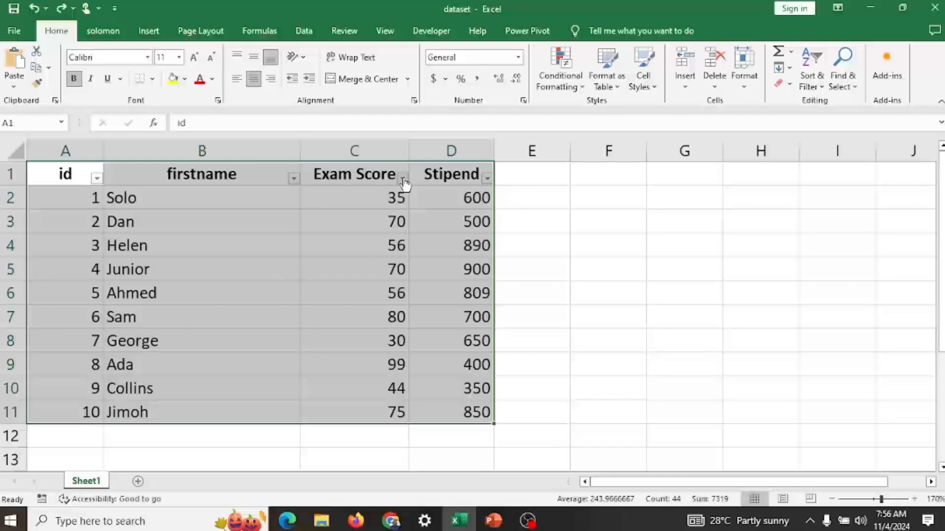
click(403, 180)
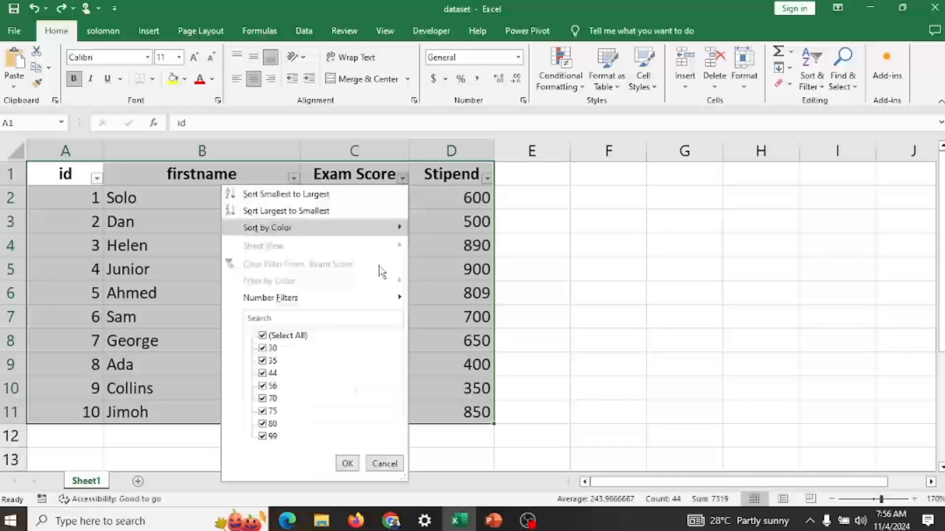
click(482, 184)
click(485, 180)
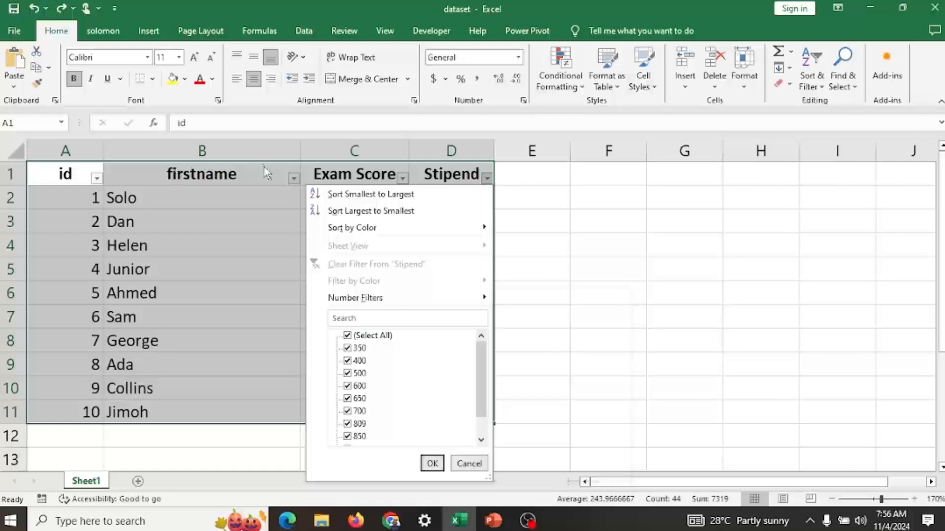
click(292, 181)
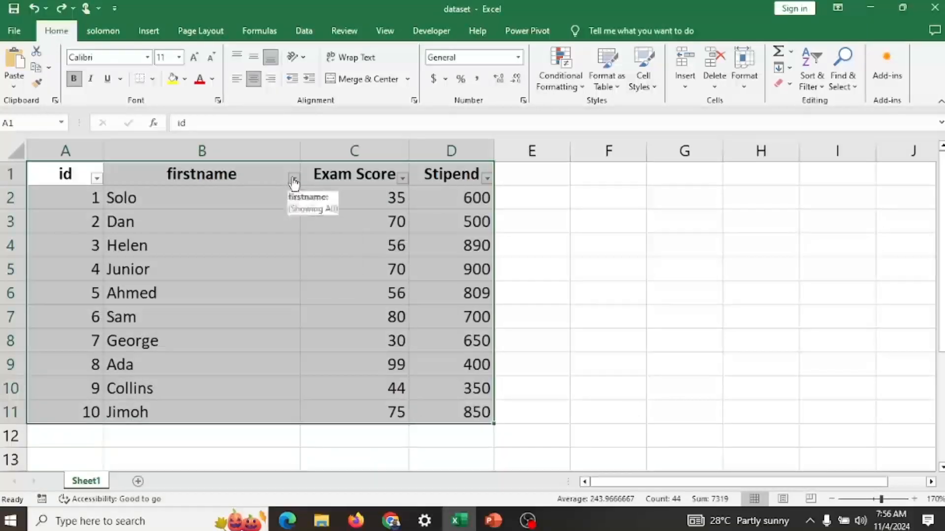
click(293, 180)
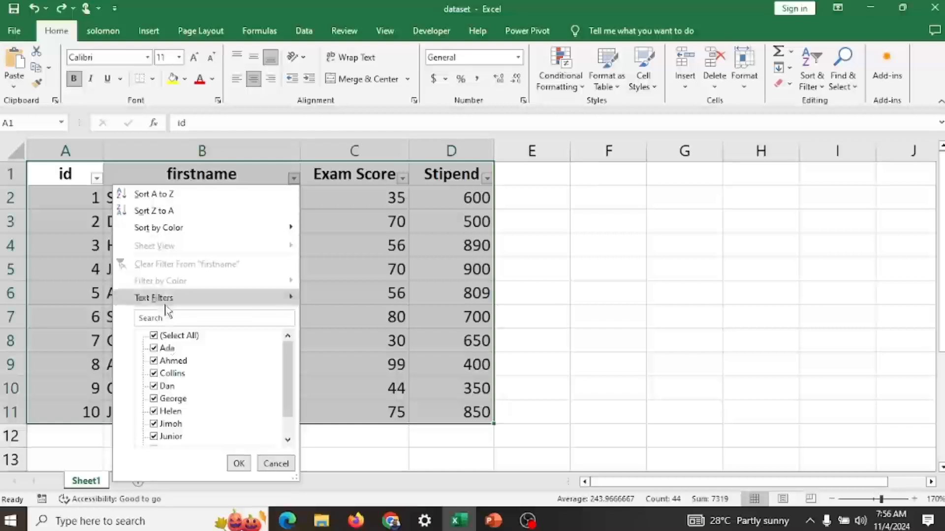
Apply a number filter to the id column that shows rows where id equals 1
click(96, 180)
click(97, 179)
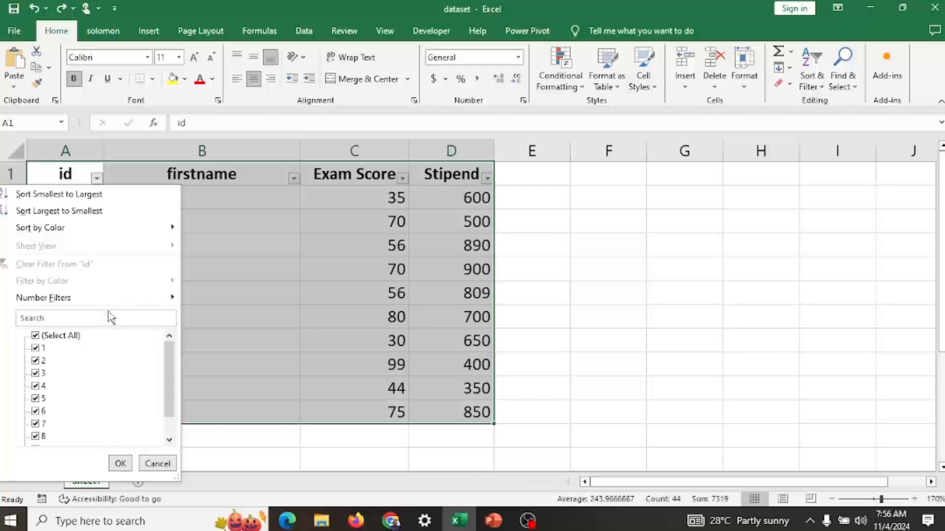
mouse_move(140, 306)
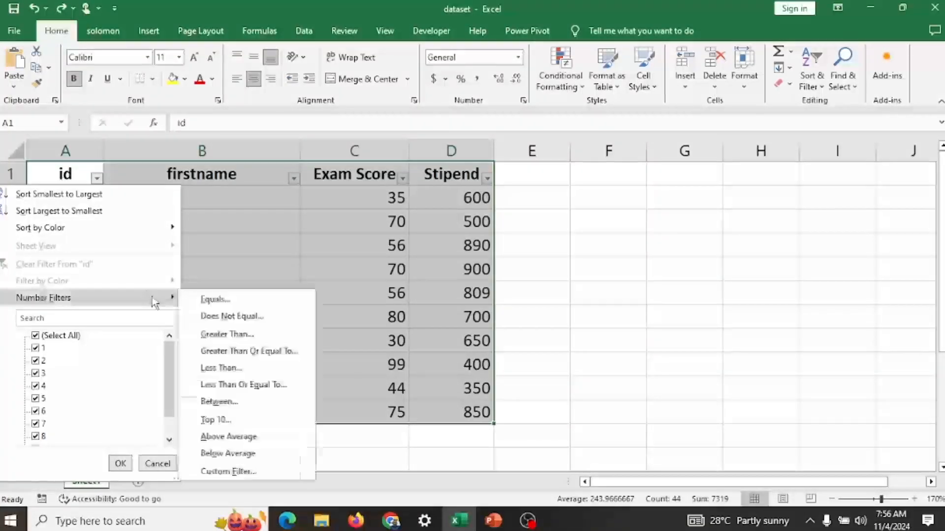
click(199, 299)
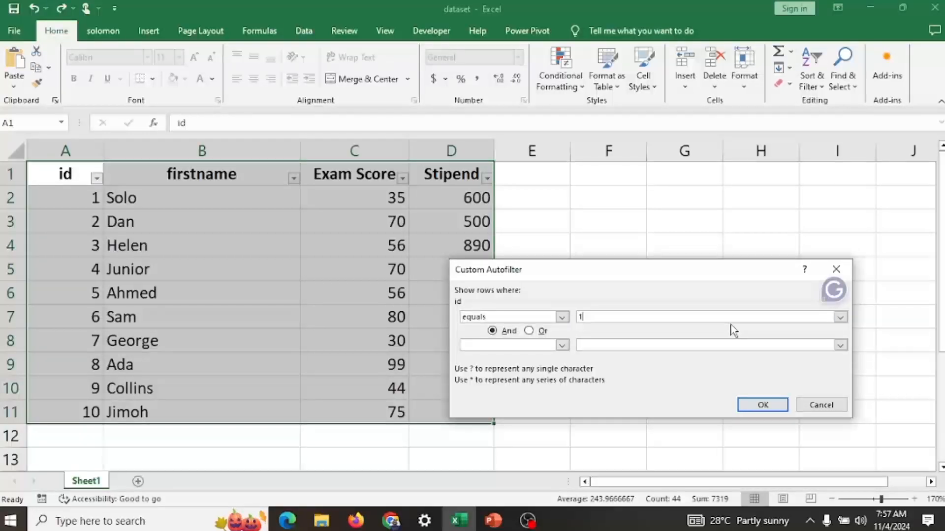
click(770, 408)
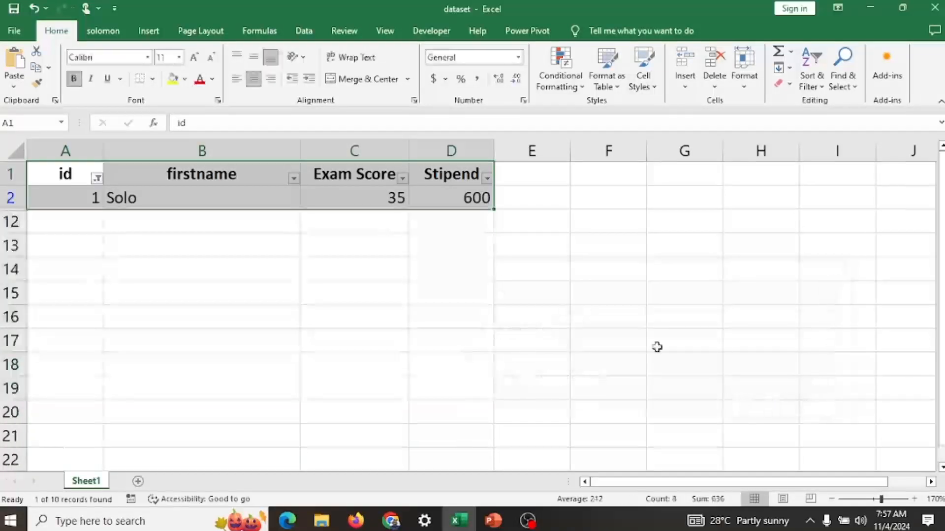
Reselect all values in the id column's filter to show every row
click(97, 178)
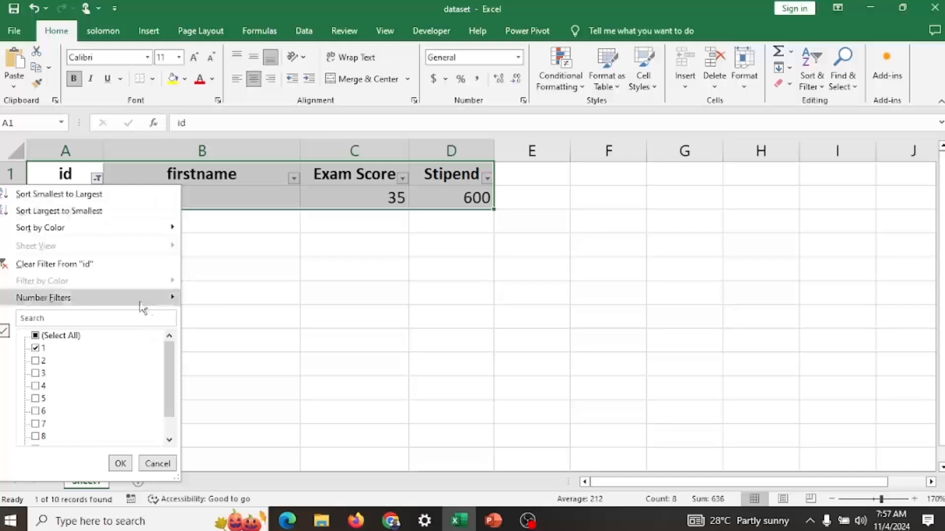
click(35, 336)
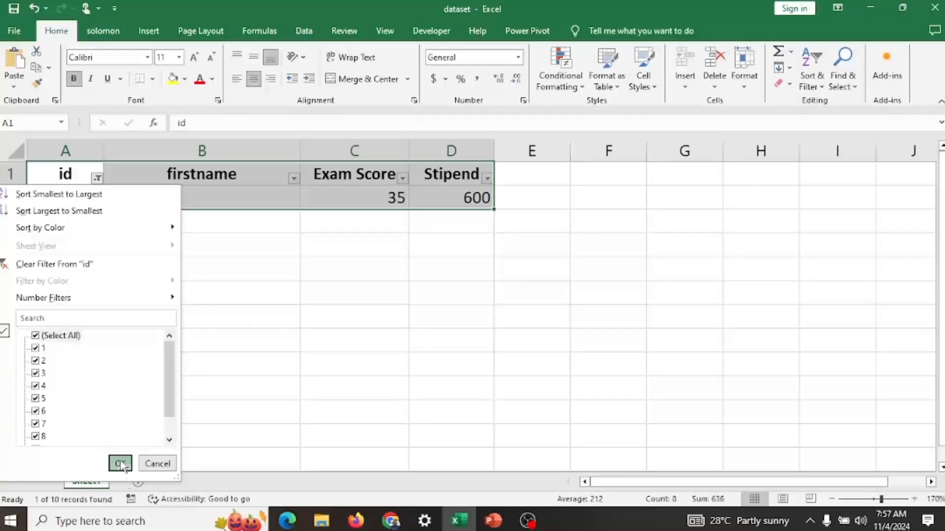
click(121, 463)
Apply a number filter to the id column that shows rows where id does not equal 1
click(97, 178)
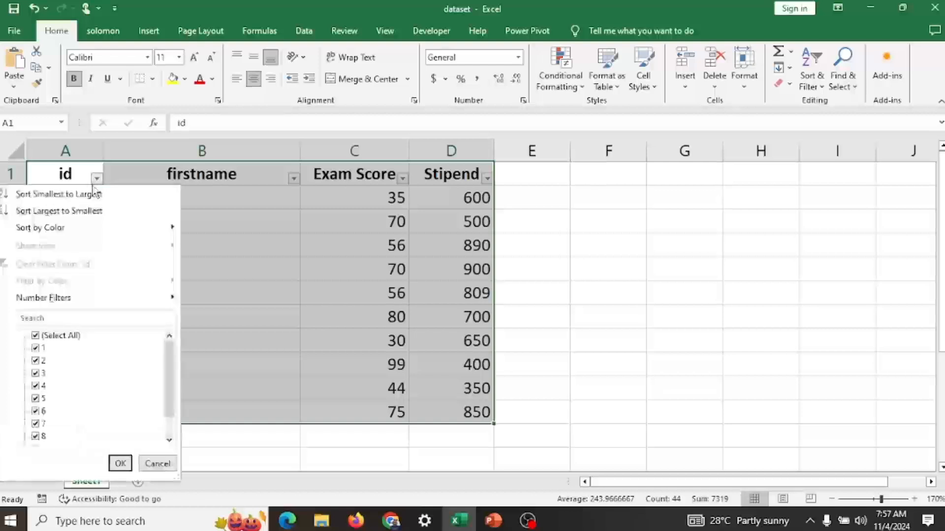
mouse_move(118, 301)
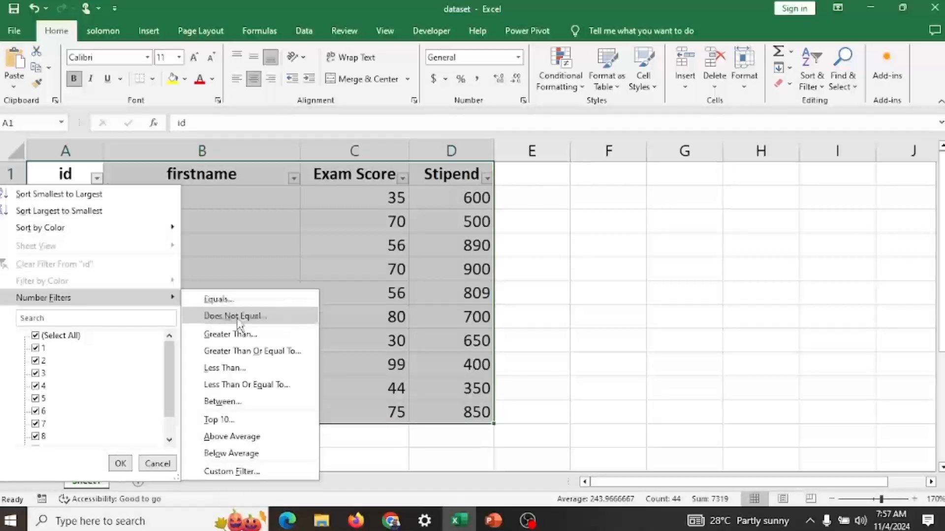
click(235, 316)
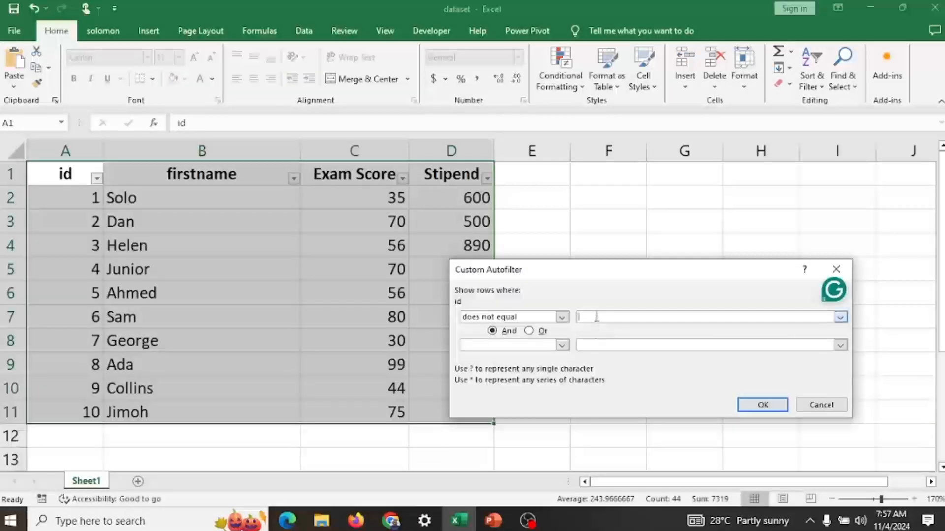
text(1)
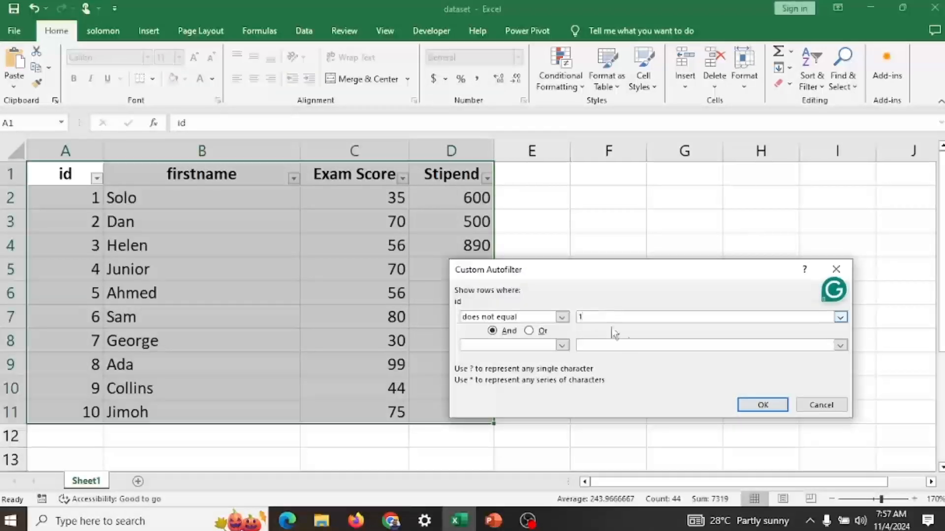
click(756, 404)
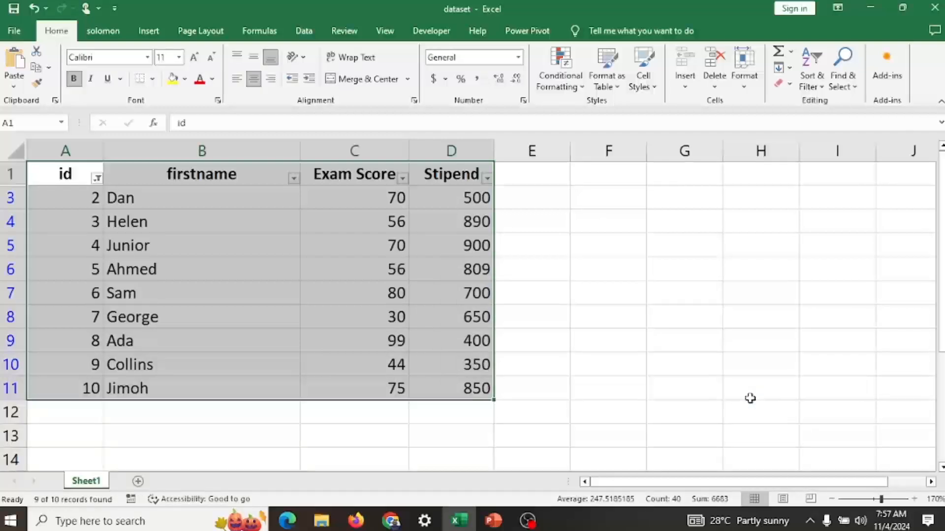
Undo the does-not-equal filter and apply a number filter to the id column that shows rows where id is greater than 2
key(ctrl+z)
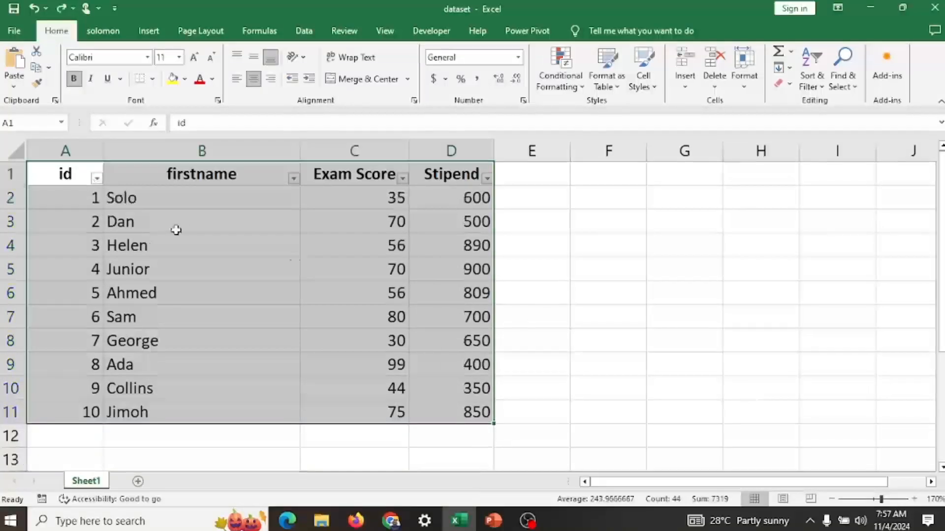
click(97, 178)
mouse_move(102, 298)
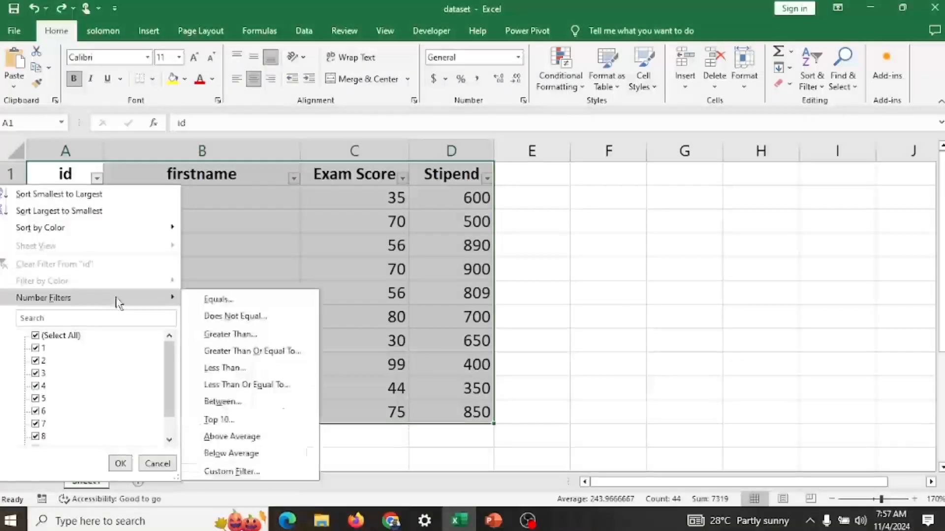
click(270, 339)
text(2)
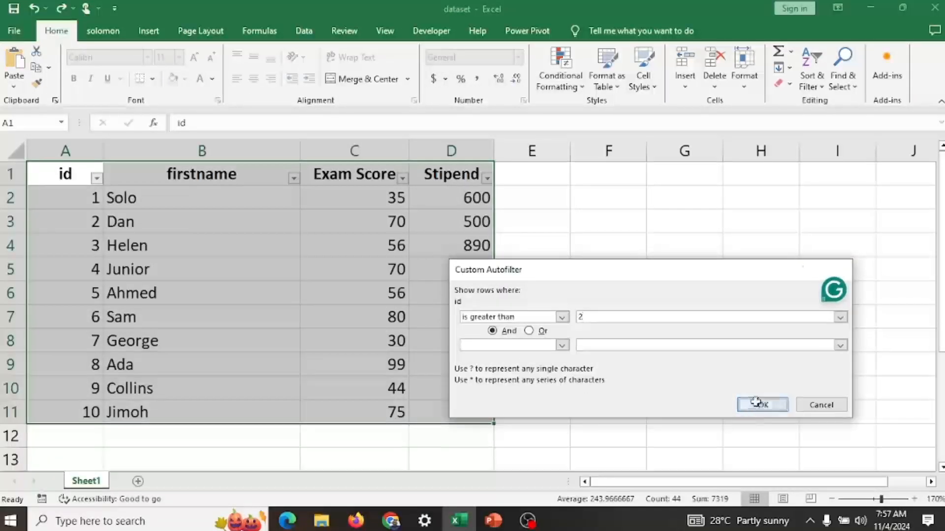
click(755, 403)
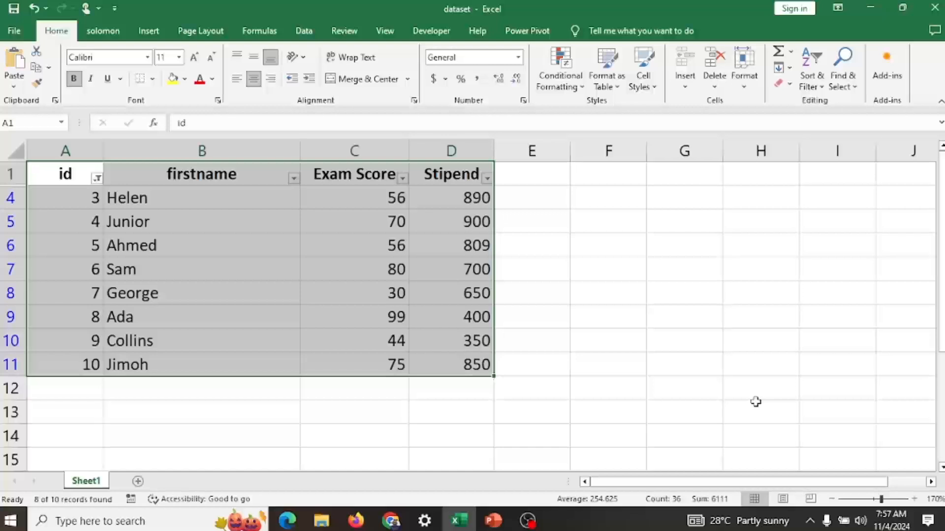
Undo the greater-than filter and filter the id column to show only its top 5 items
key(ctrl+z)
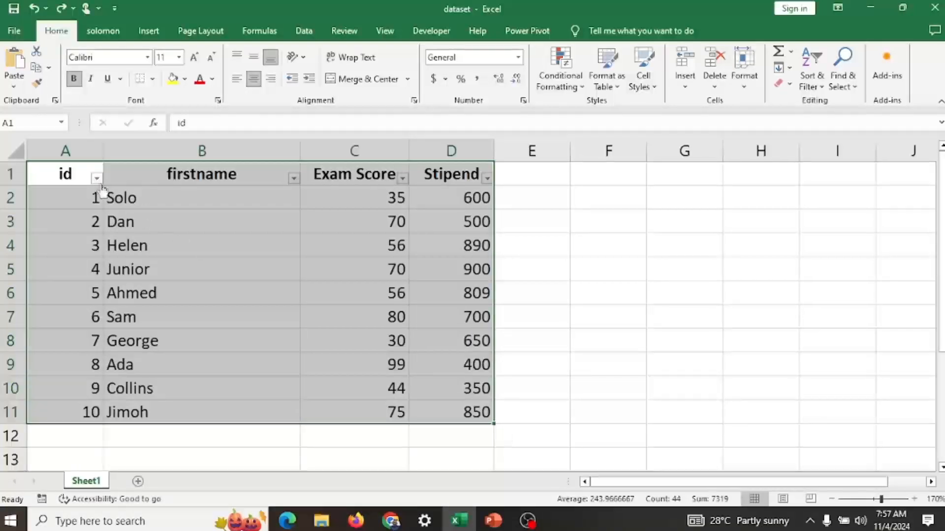
click(99, 184)
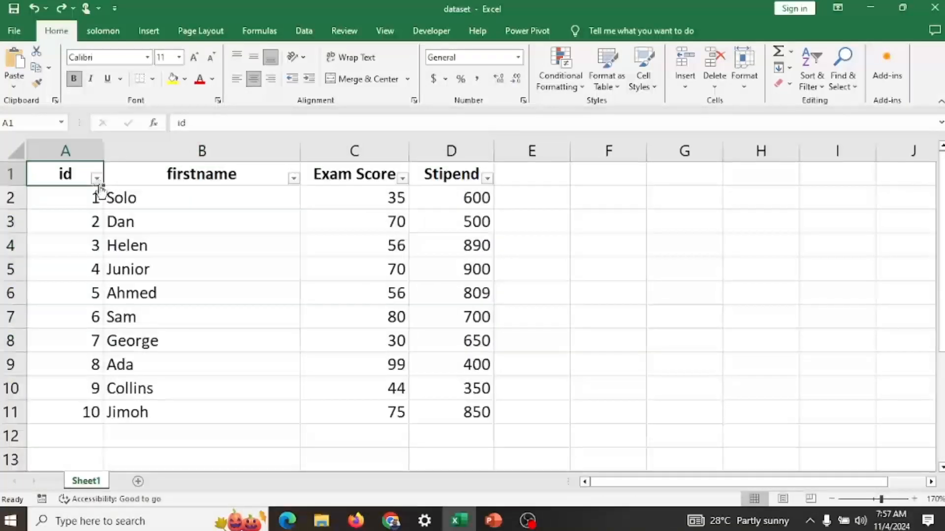
click(97, 179)
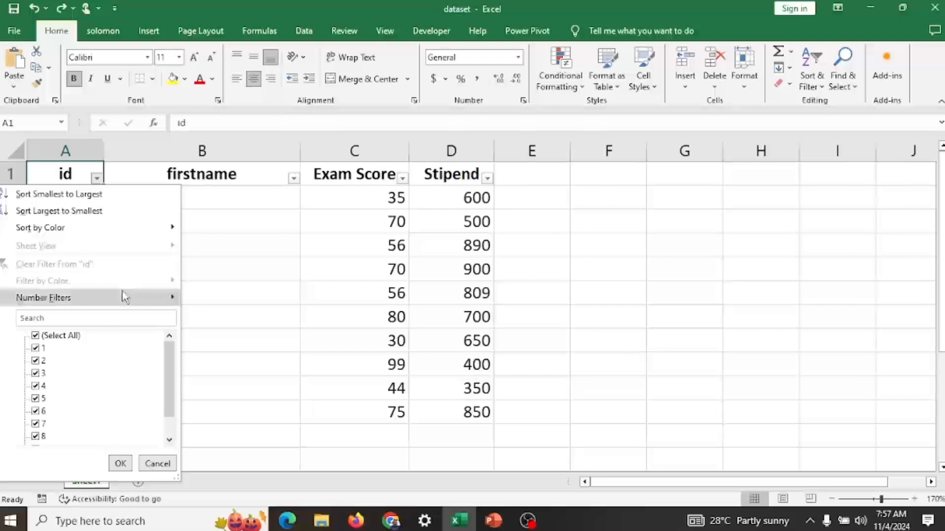
mouse_move(136, 297)
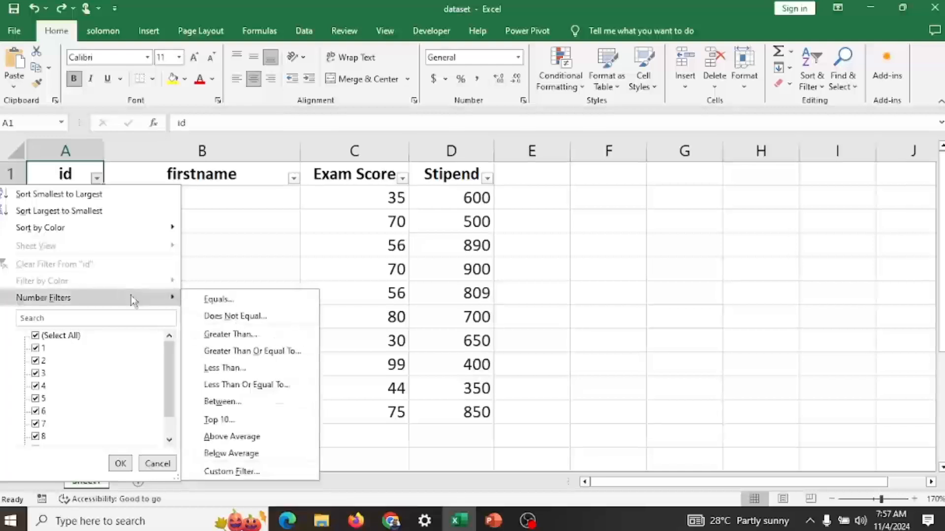
click(238, 424)
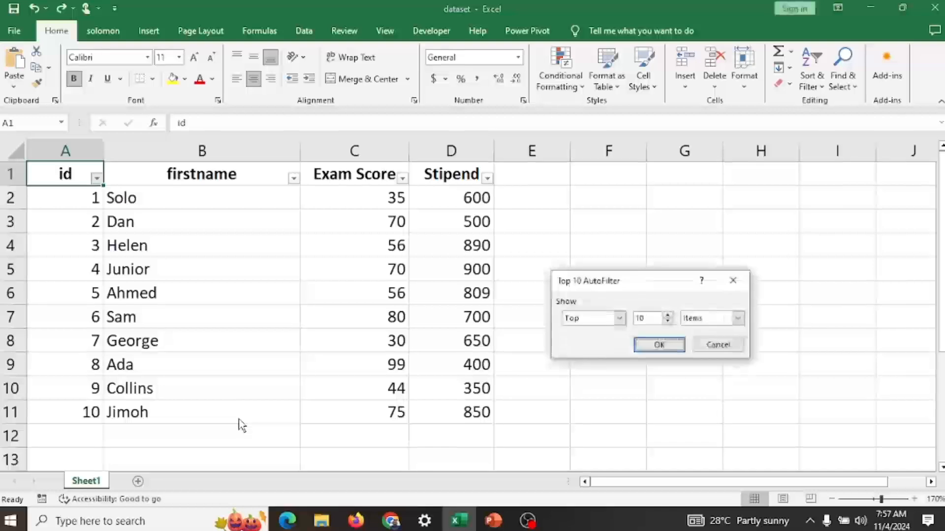
click(668, 321)
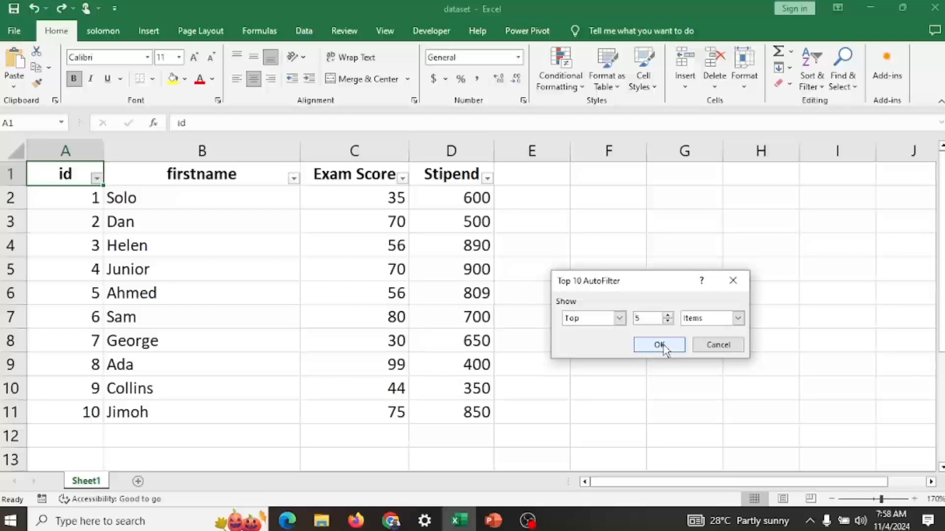
click(659, 345)
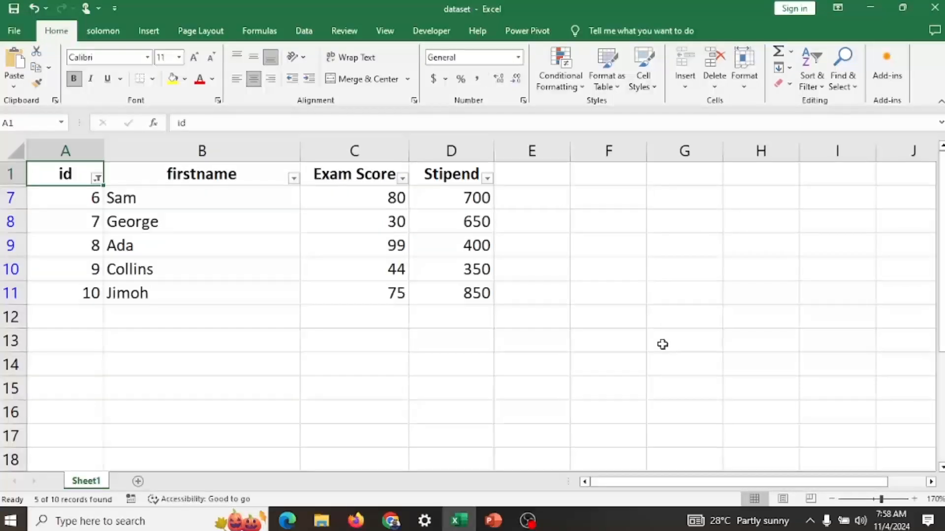
Undo the top 5 filter and apply a text filter showing rows where firstname equals the first record's name
key(ctrl+z)
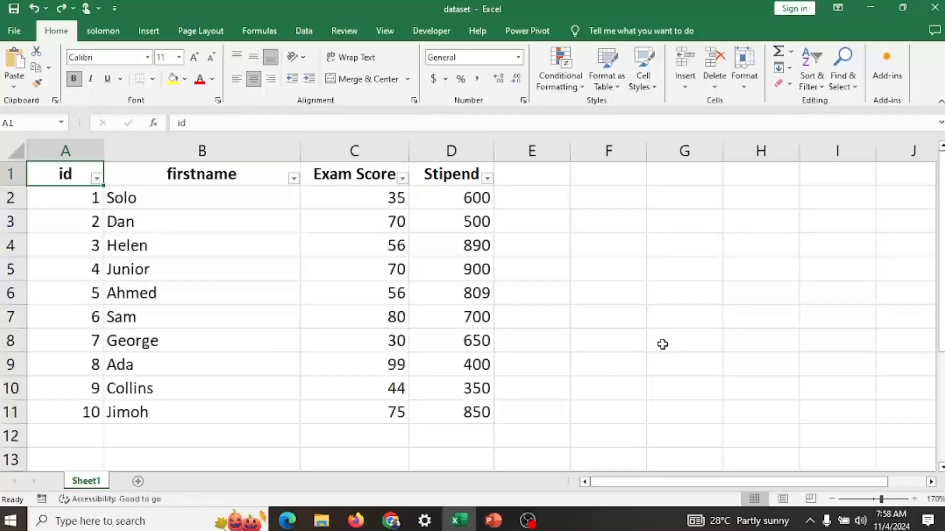
click(97, 179)
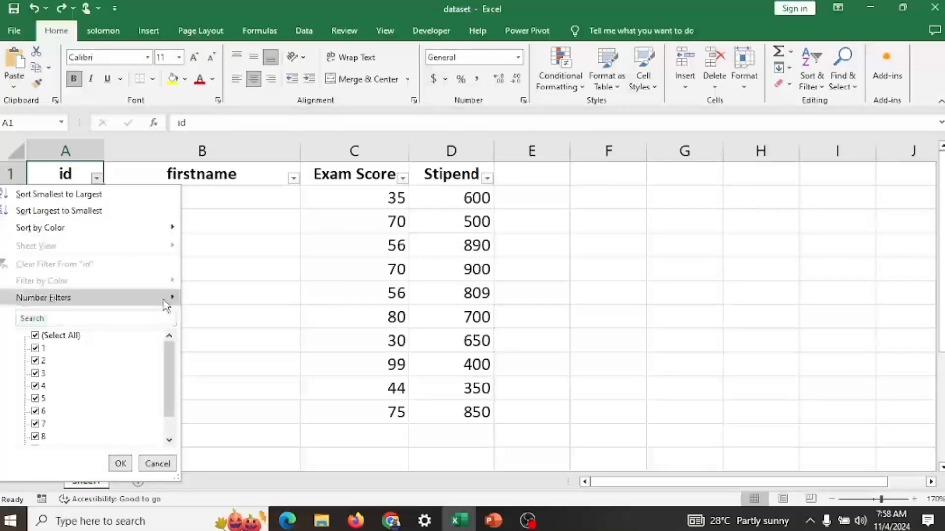
click(294, 180)
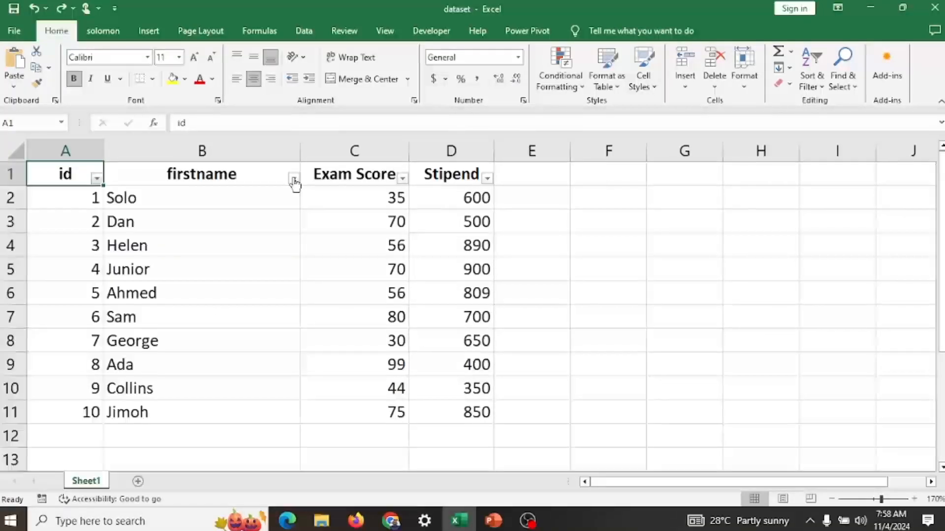
click(295, 180)
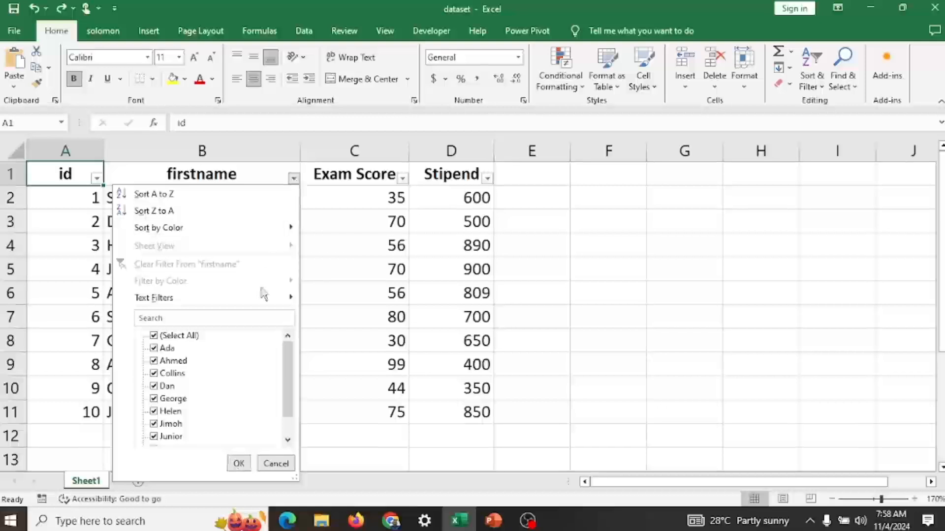
mouse_move(262, 299)
click(356, 300)
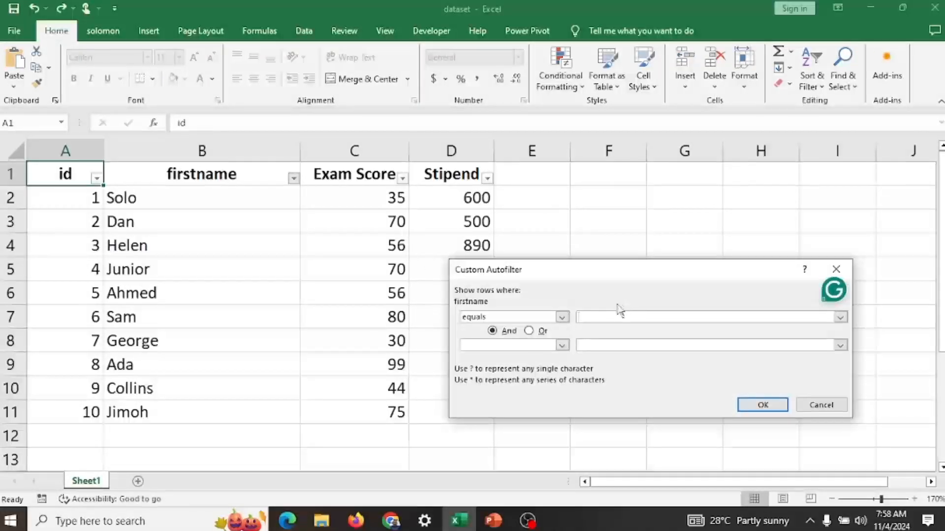
text(Solo)
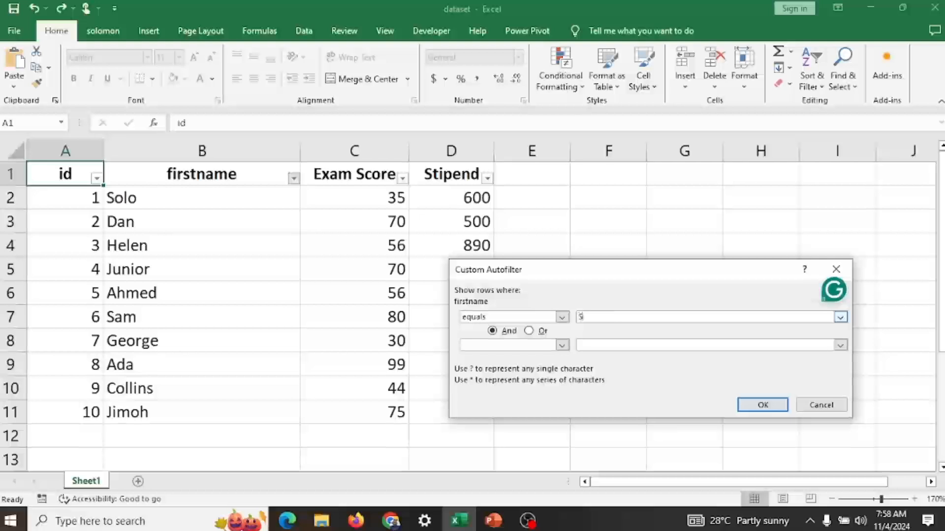
click(756, 405)
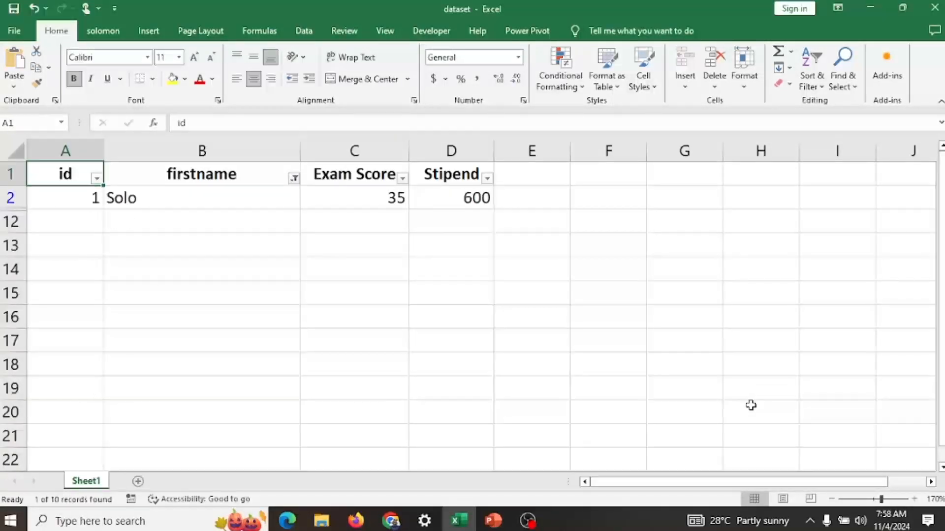
Undo the firstname filter and try filtering for the first Or second record's name, leaving the second condition's operator blank
key(ctrl+z)
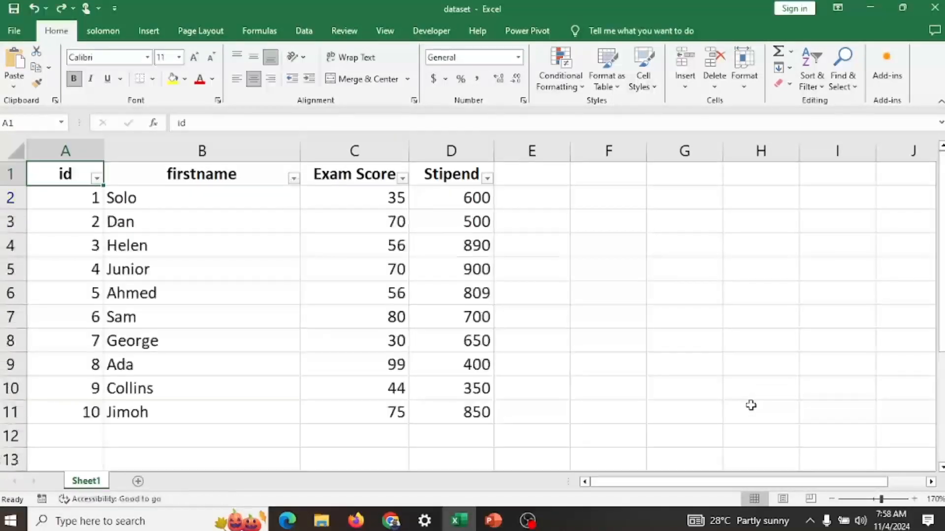
click(293, 178)
mouse_move(277, 228)
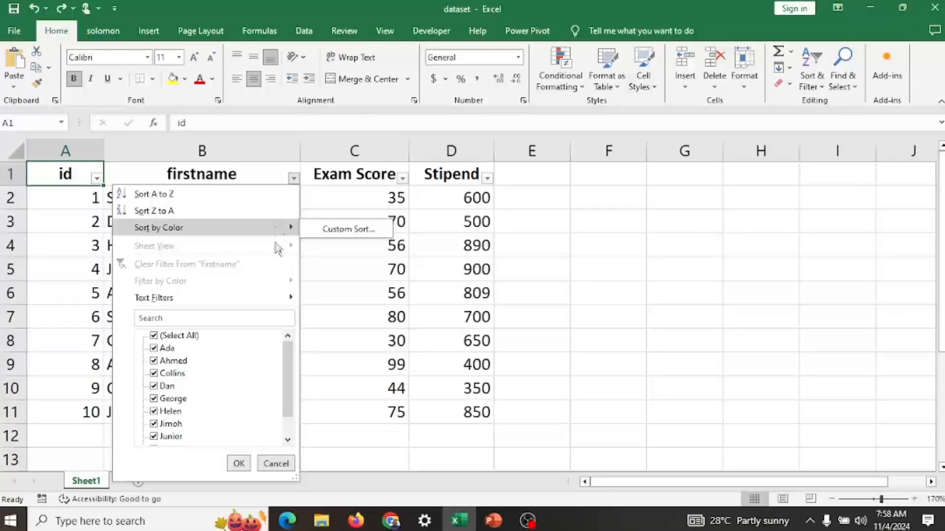
mouse_move(285, 298)
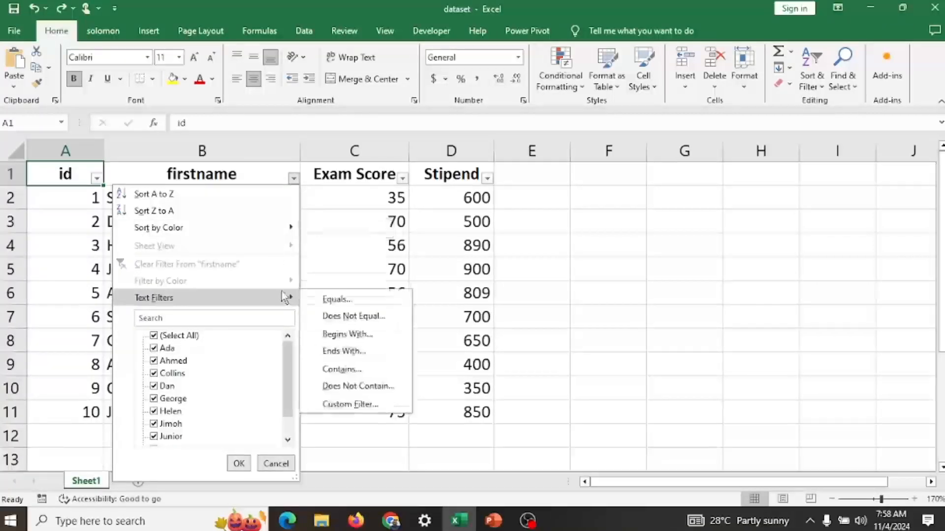
click(339, 305)
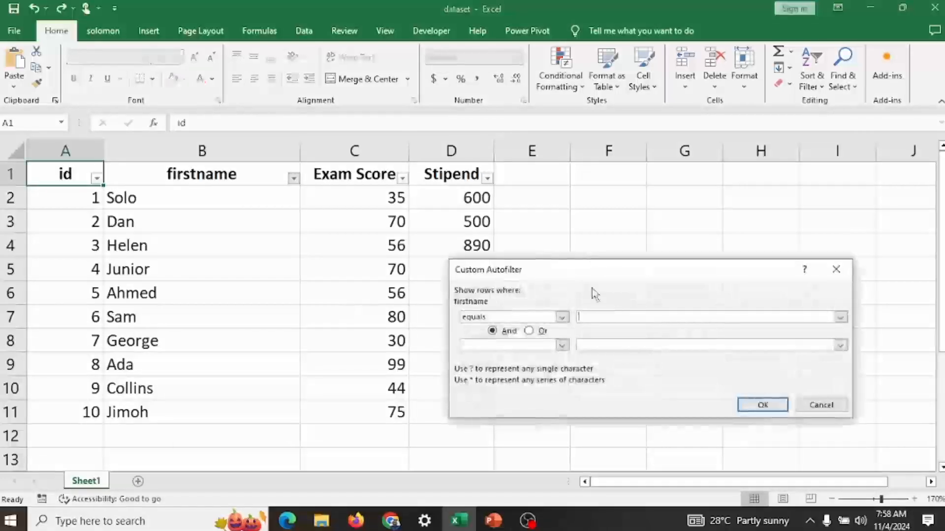
text(Solo)
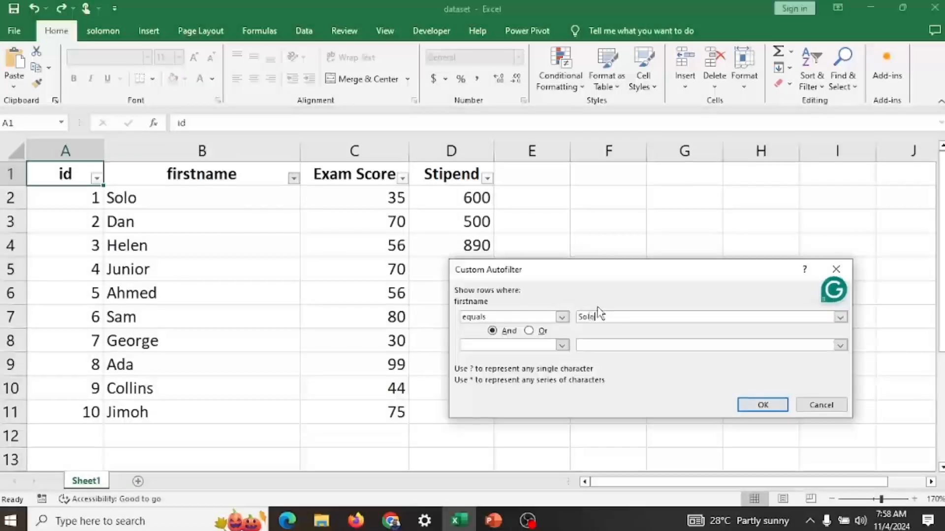
click(529, 332)
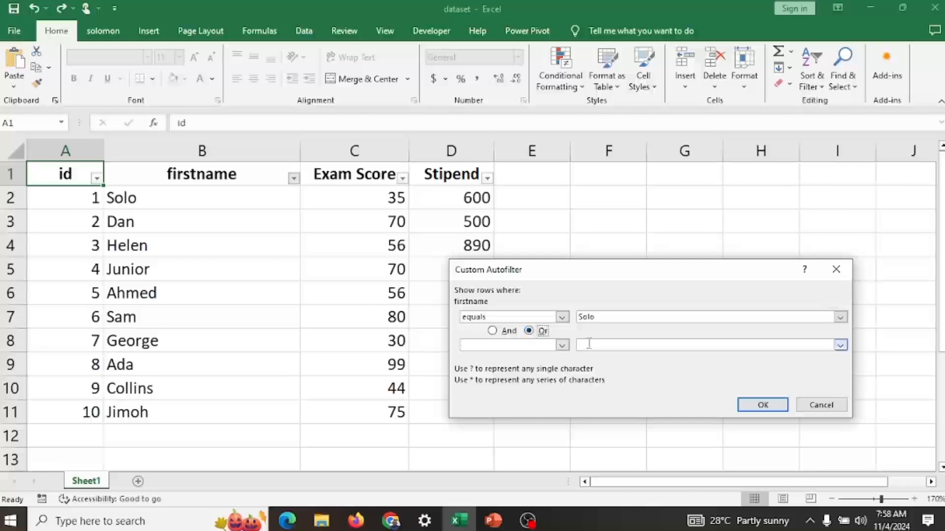
text(an)
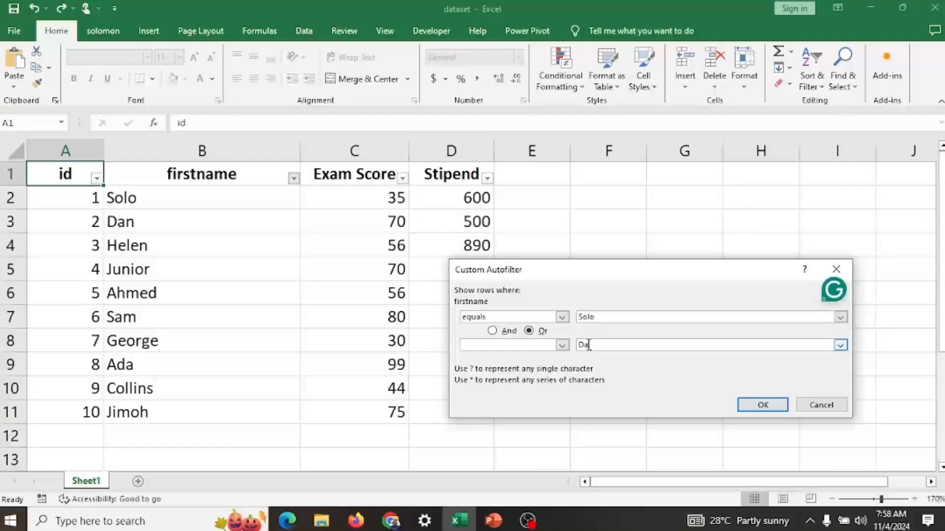
click(753, 405)
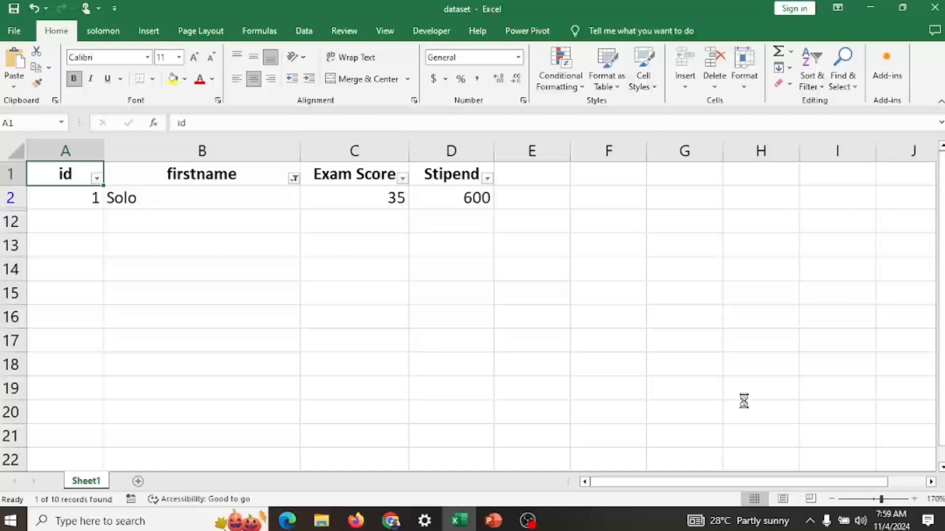
Undo the last firstname filter and show rows where firstname equals the first Or equals the second record's name
key(ctrl+z)
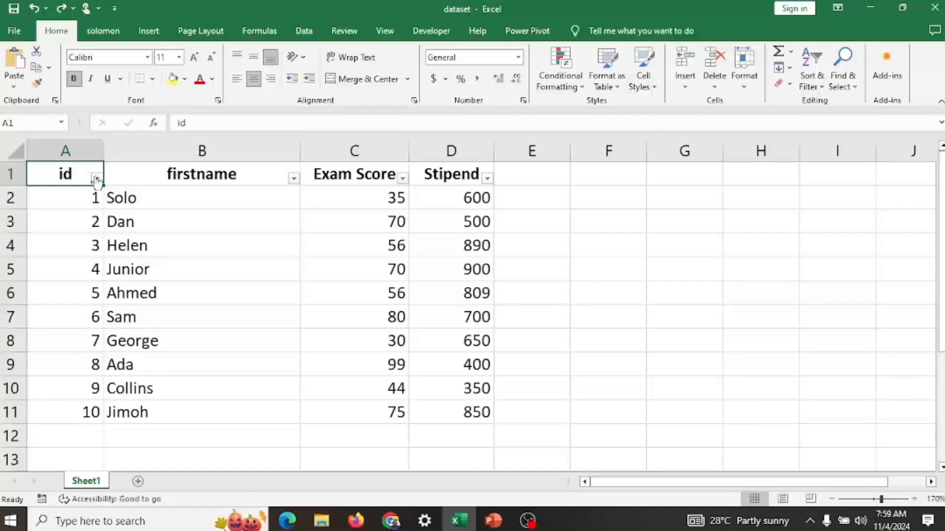
click(293, 178)
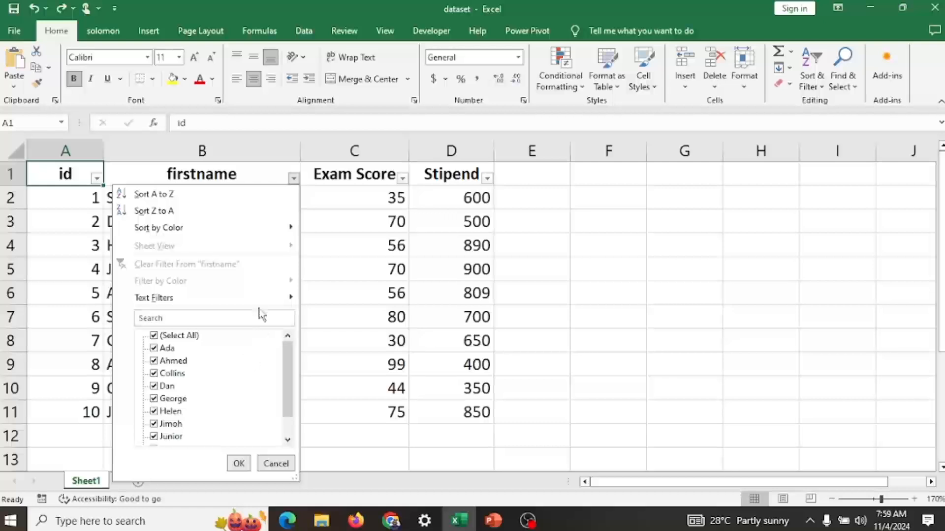
mouse_move(263, 300)
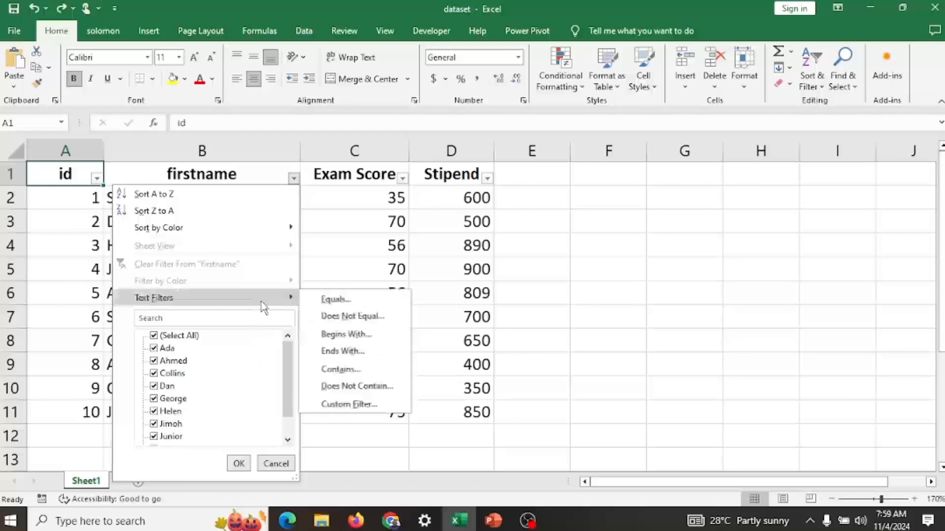
click(343, 302)
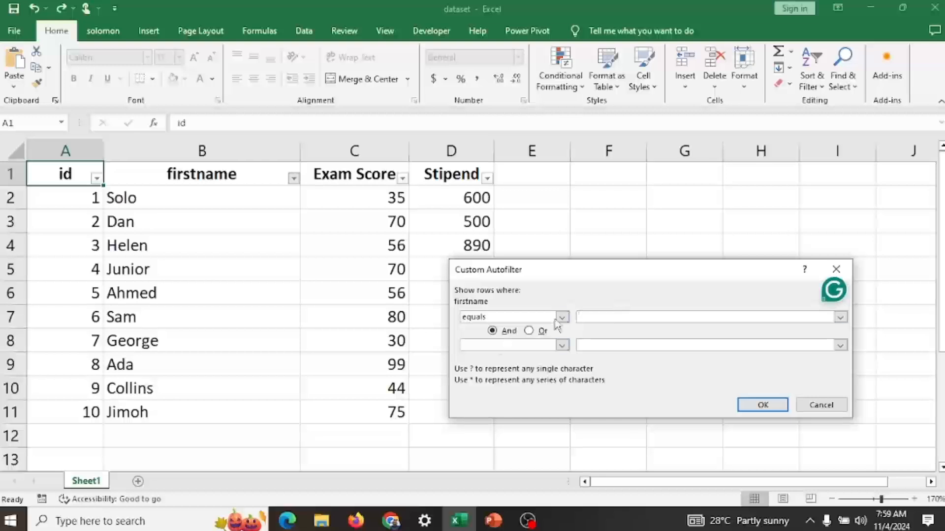
text(Solo)
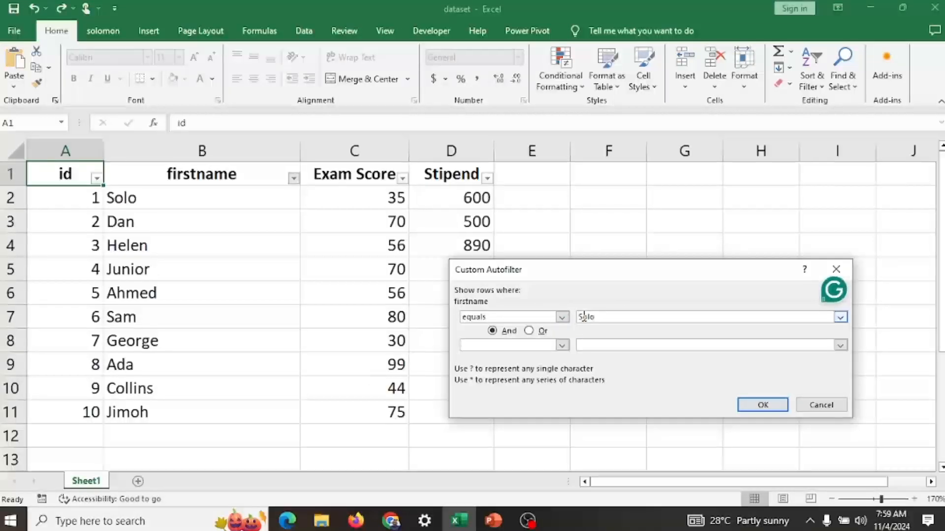
click(594, 345)
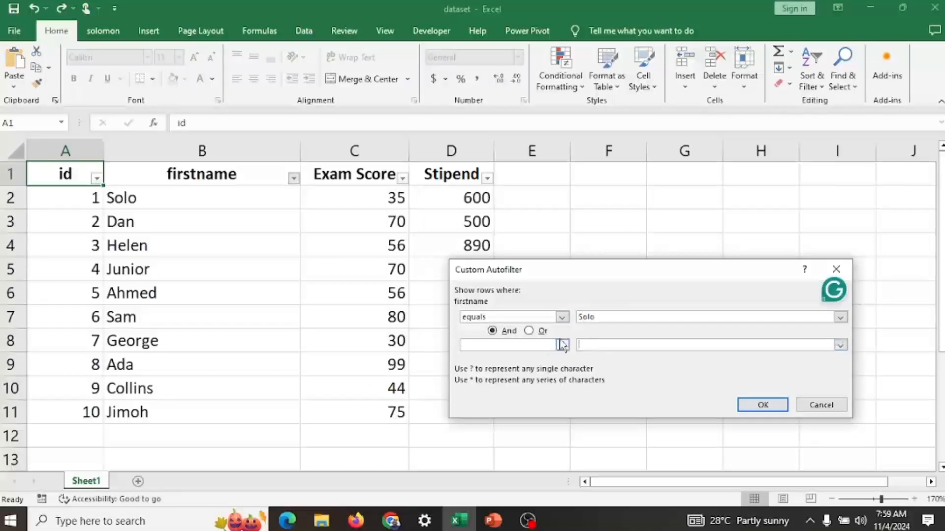
click(529, 331)
click(563, 346)
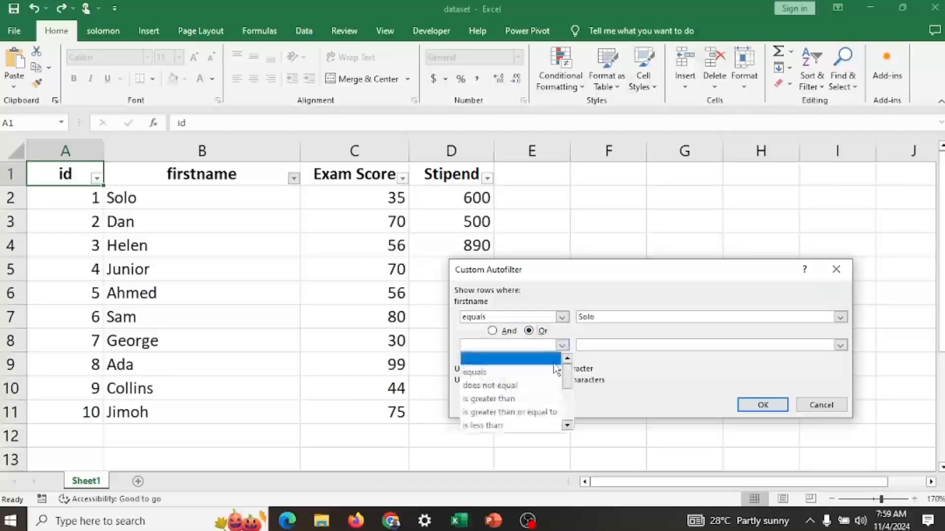
click(543, 374)
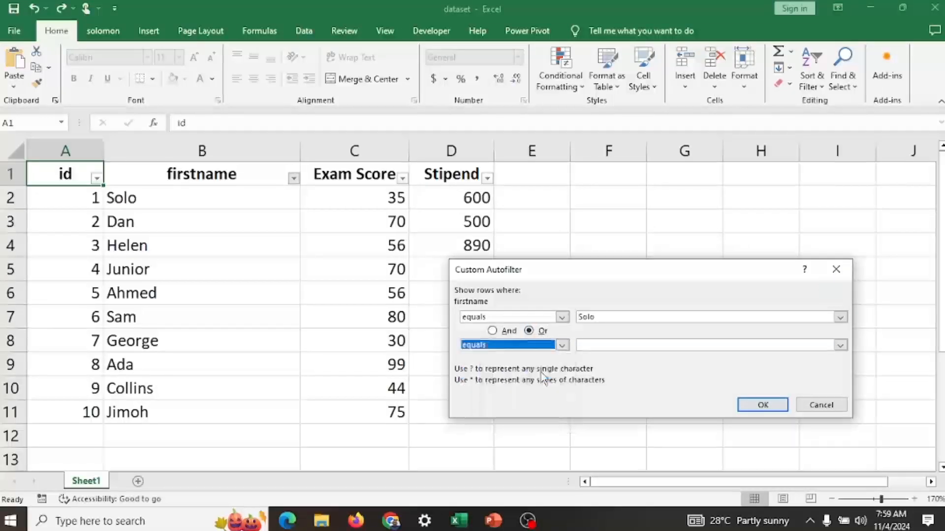
click(592, 344)
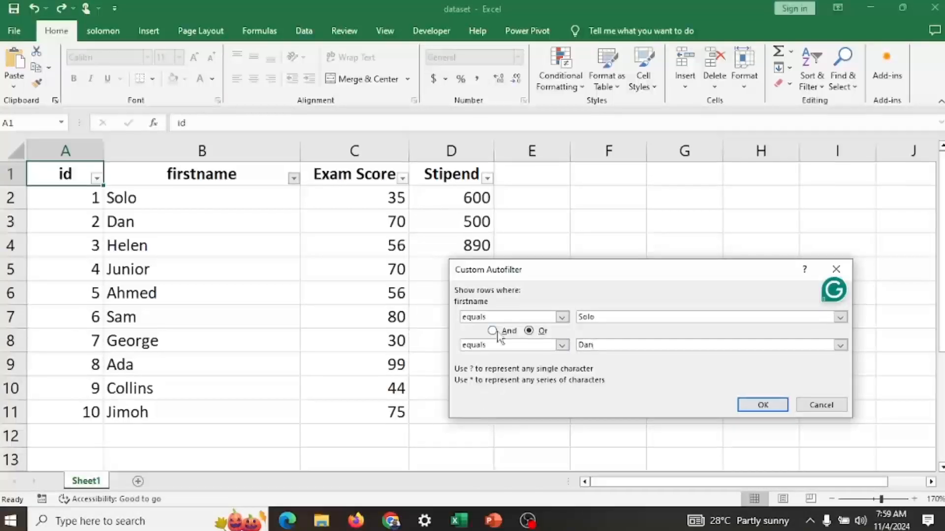
click(763, 405)
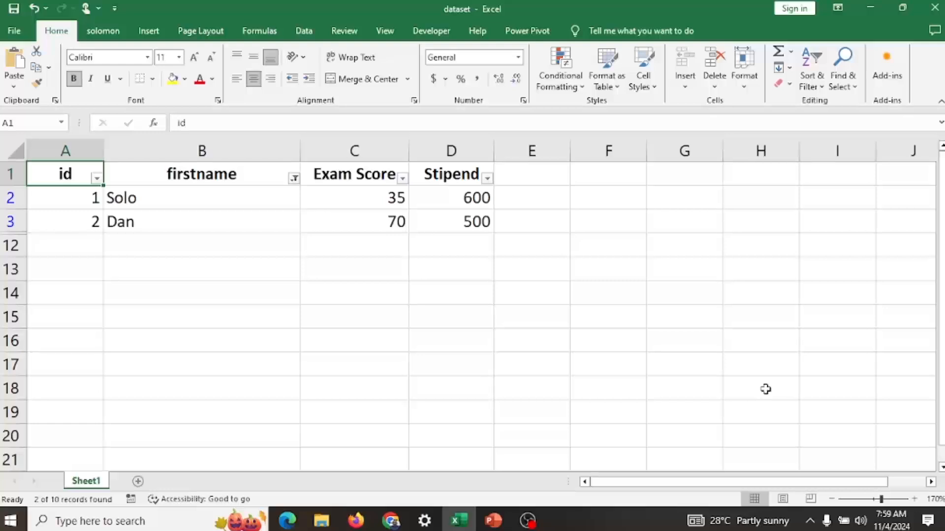
Undo the two-name filter and apply a Begins With text filter to firstname that keeps names starting with S
key(ctrl+z)
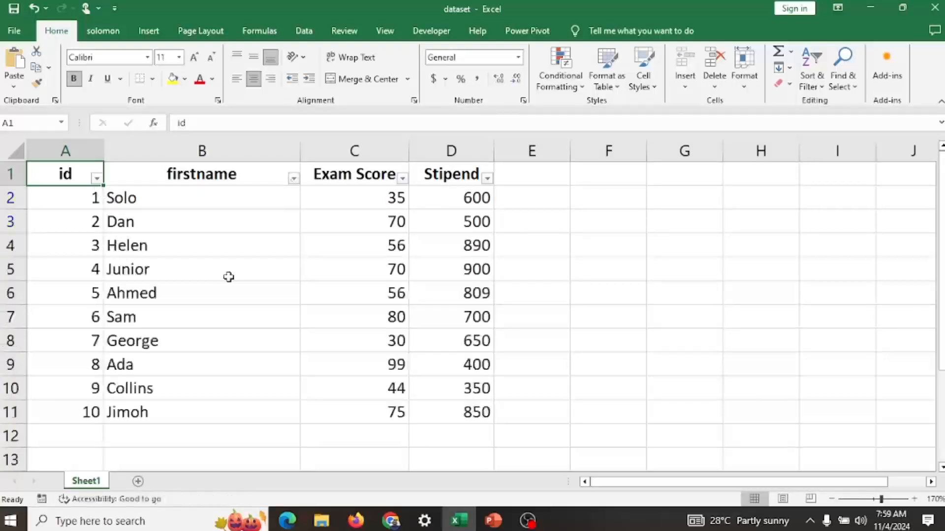
click(294, 178)
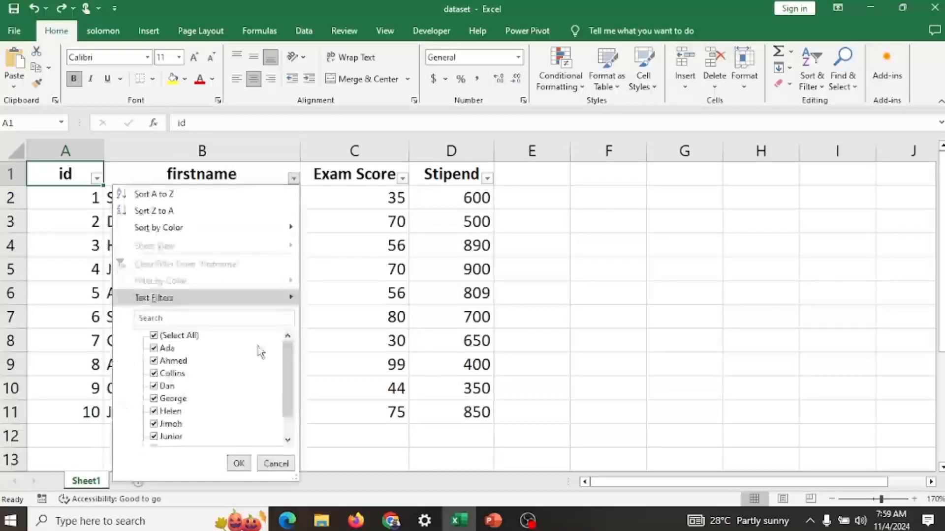
mouse_move(279, 298)
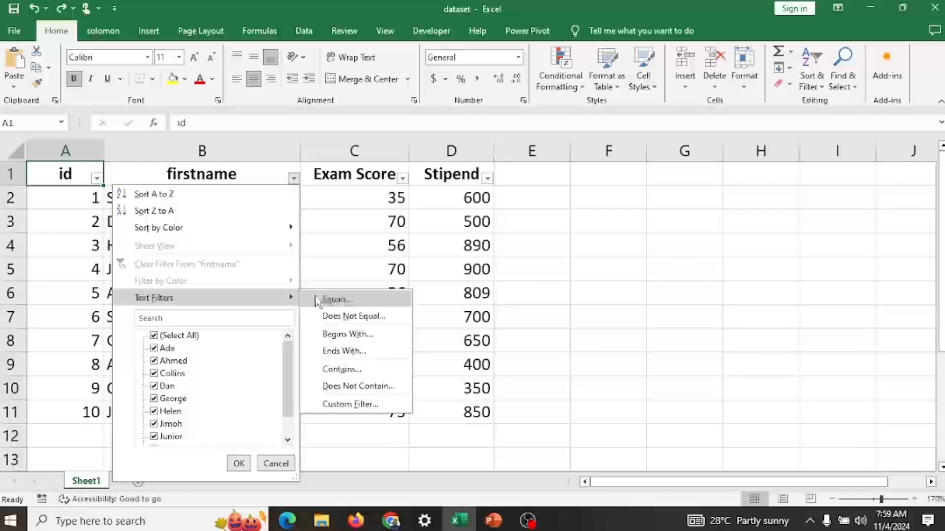
click(346, 336)
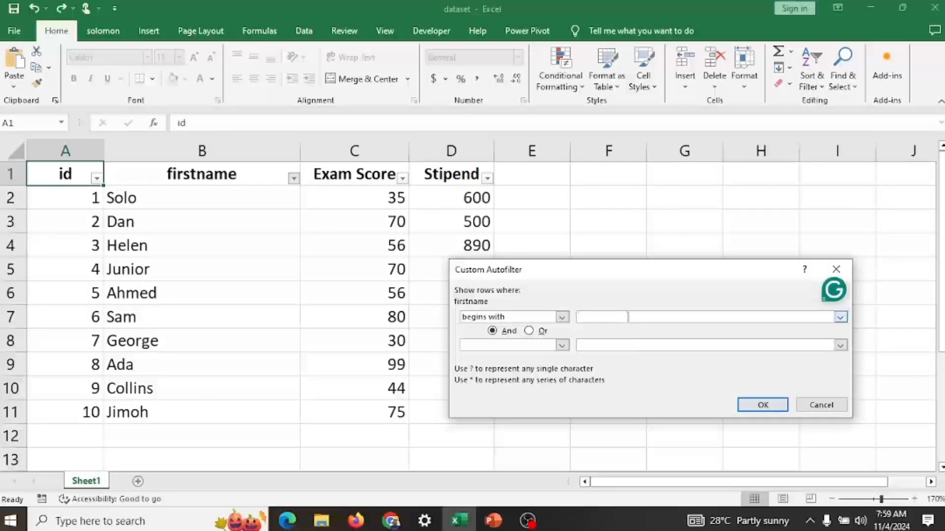
click(758, 406)
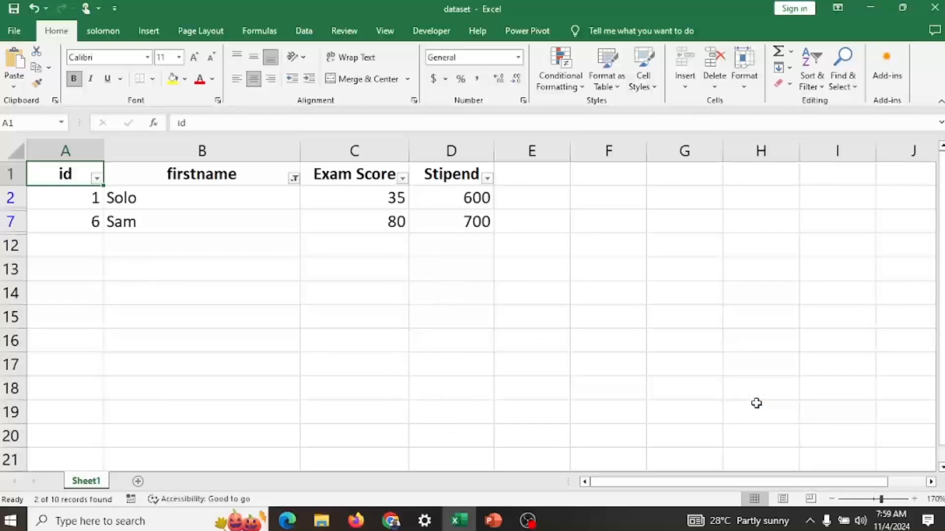
Undo the begins-with filter and apply a text filter showing rows where firstname contains "a"
key(ctrl+z)
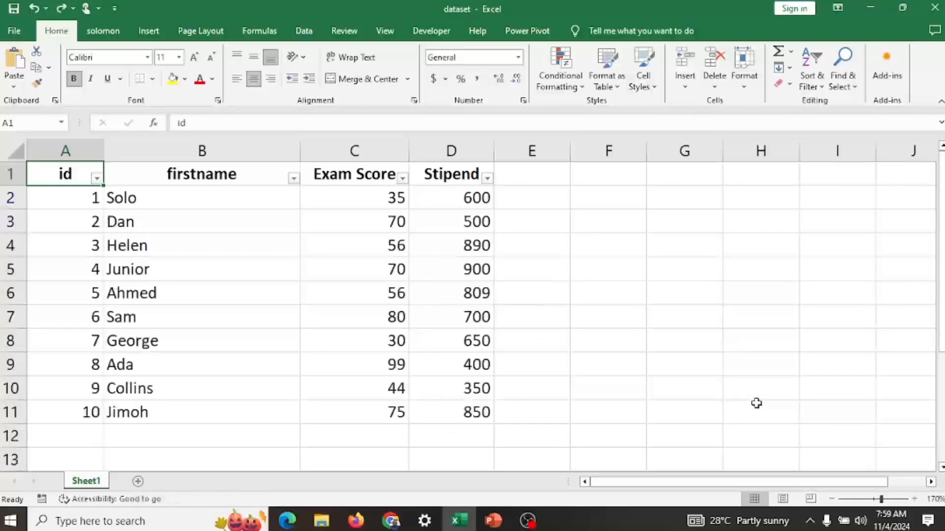
click(294, 179)
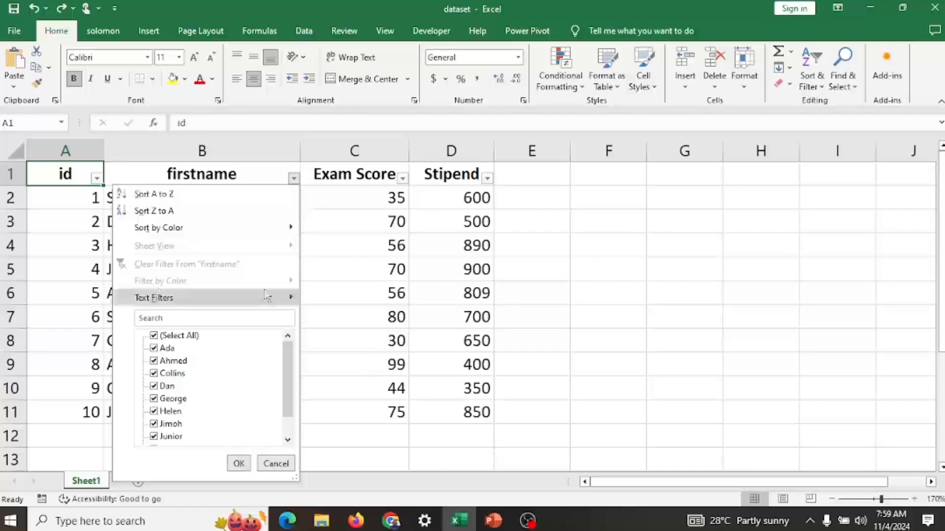
mouse_move(268, 299)
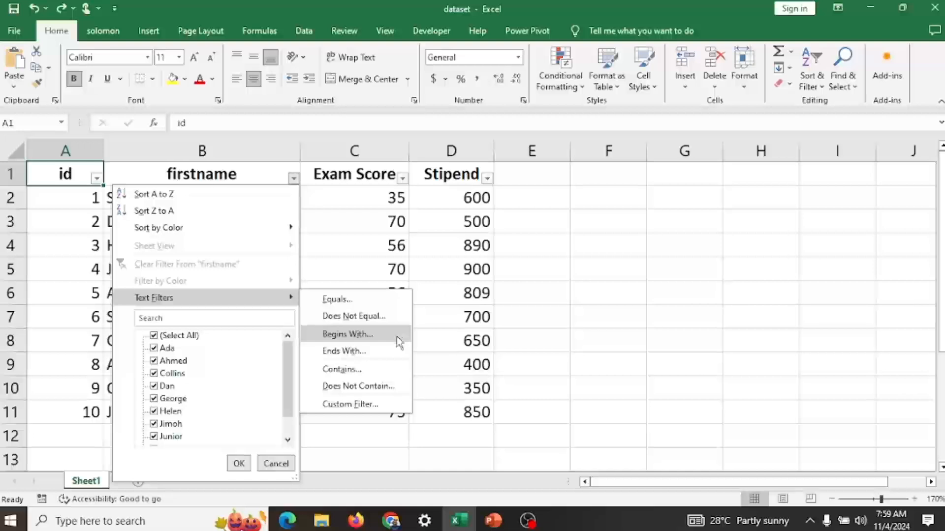
click(378, 370)
text(a)
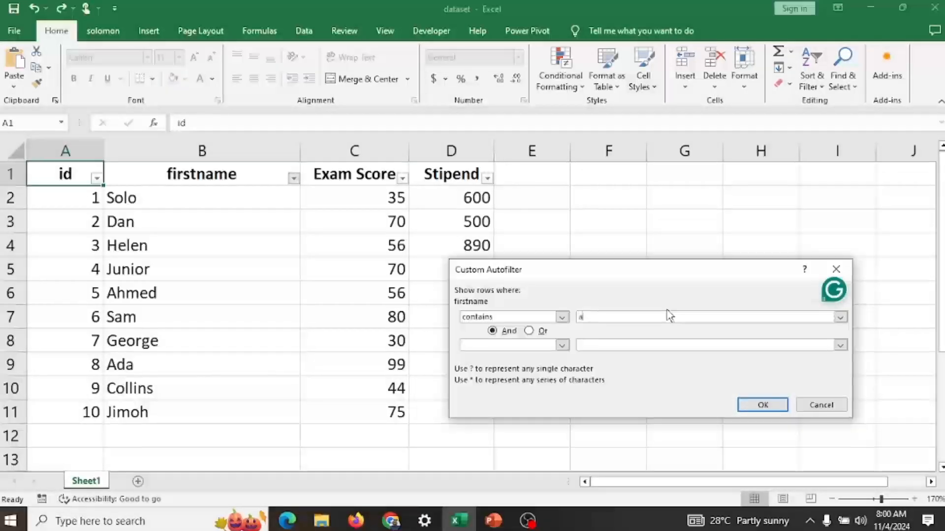
click(761, 408)
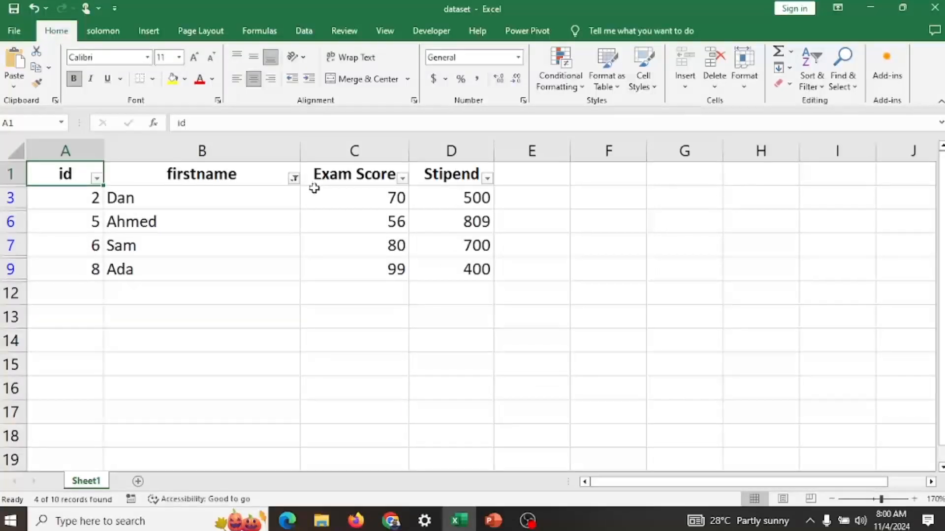
Undo the contains filter and look through the custom filter options for firstname without applying a condition
key(ctrl+z)
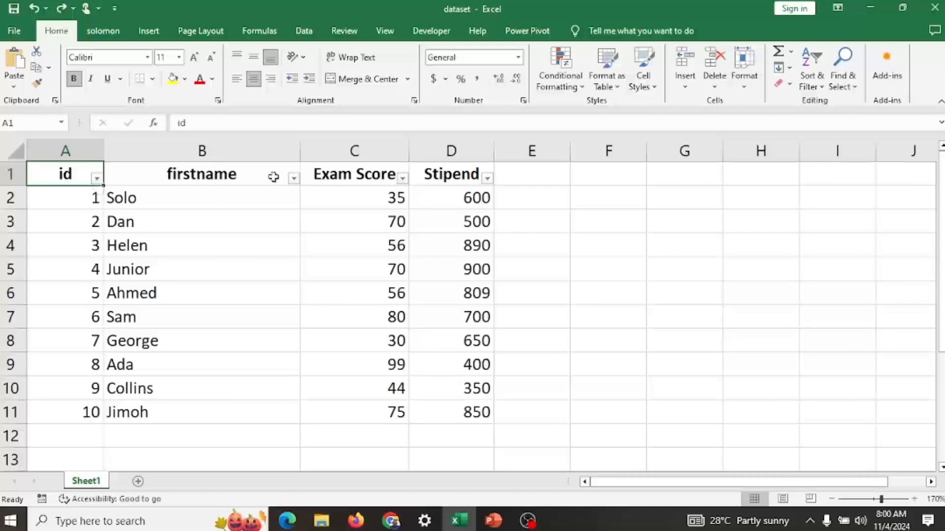
click(293, 180)
mouse_move(228, 302)
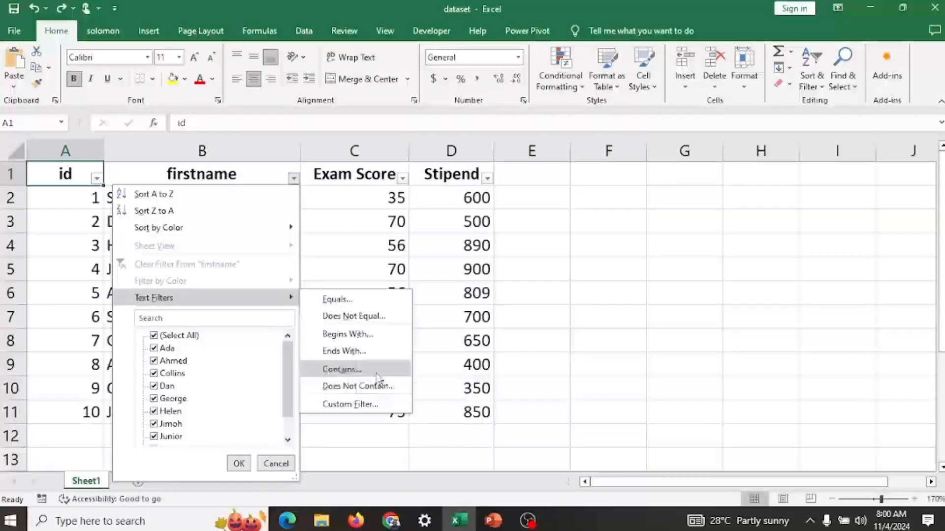
click(366, 405)
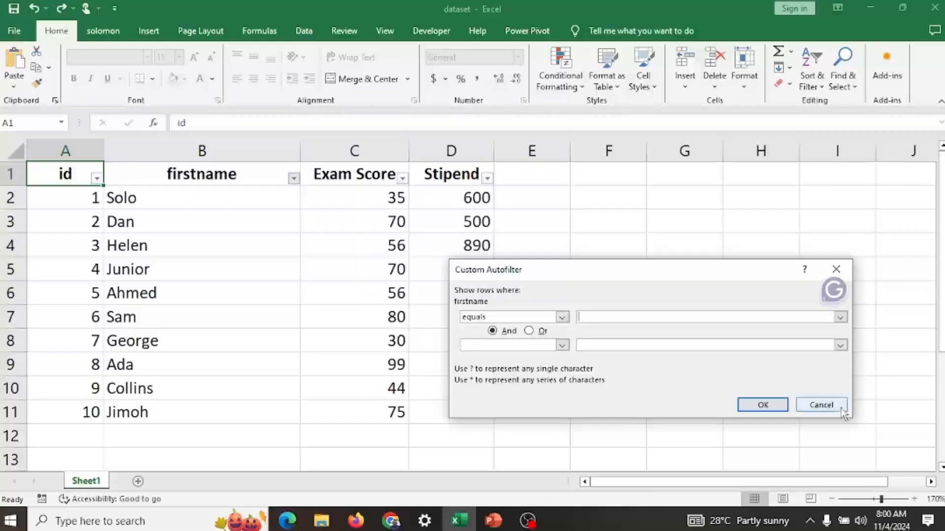
click(840, 317)
click(840, 318)
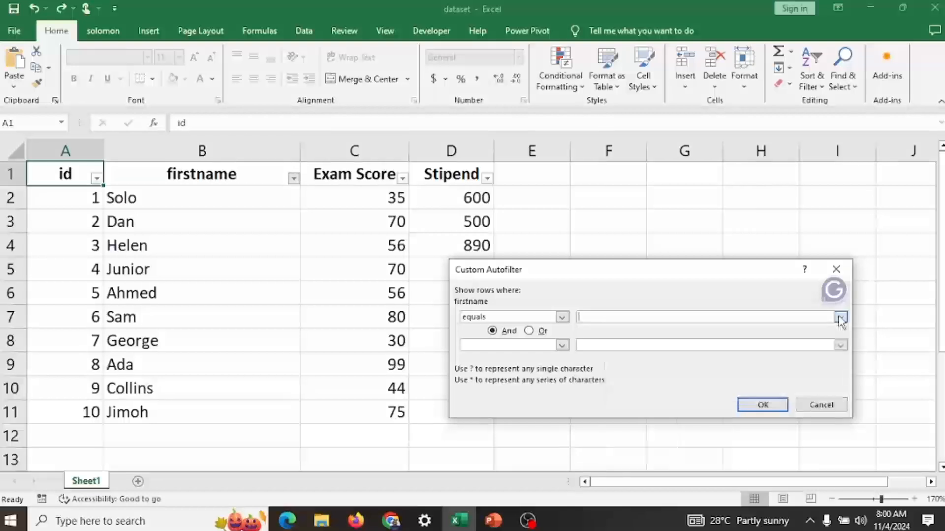
click(819, 407)
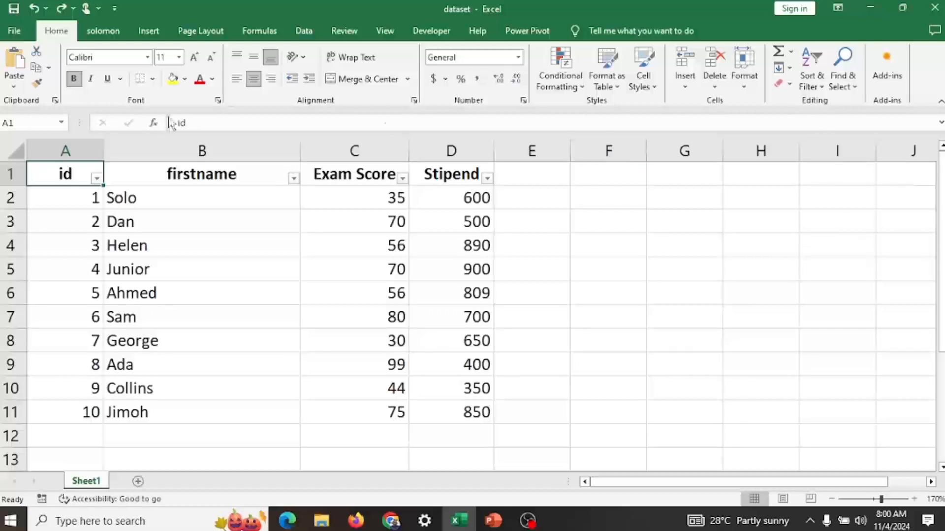
Open the number filter conditions for the Exam Score column
click(401, 180)
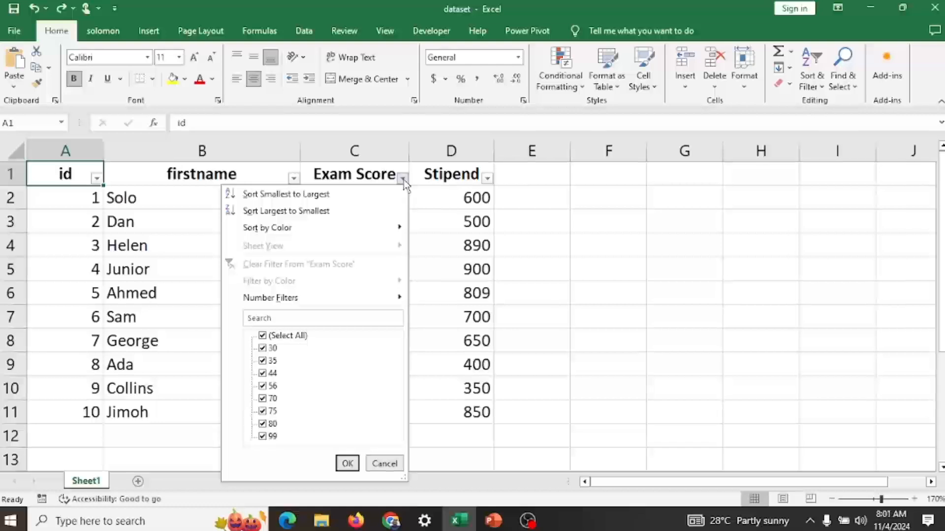
mouse_move(388, 301)
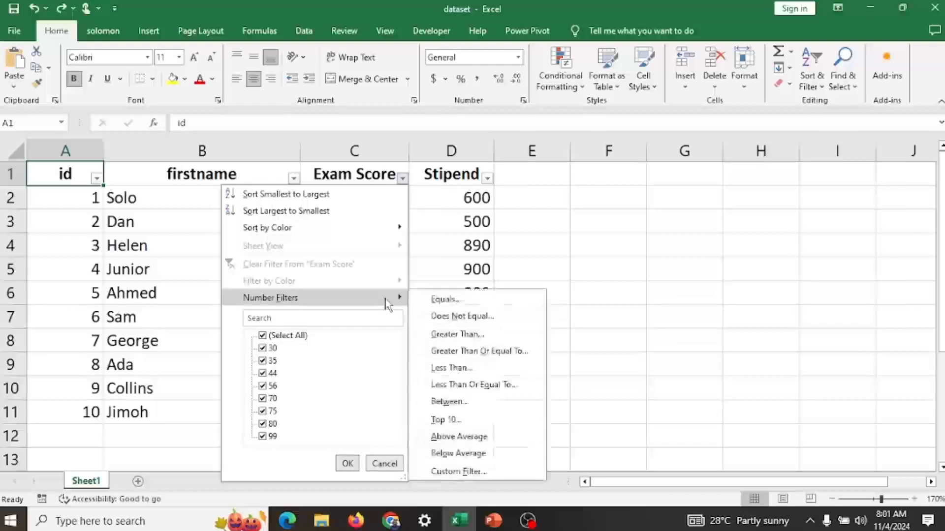